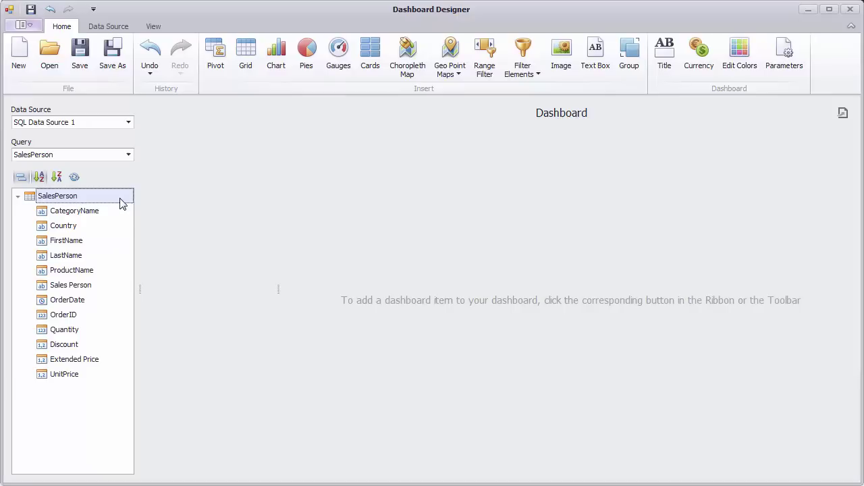
Add a grid listing ProductName with an Extended Price (Sum) column of per-product totals
click(246, 65)
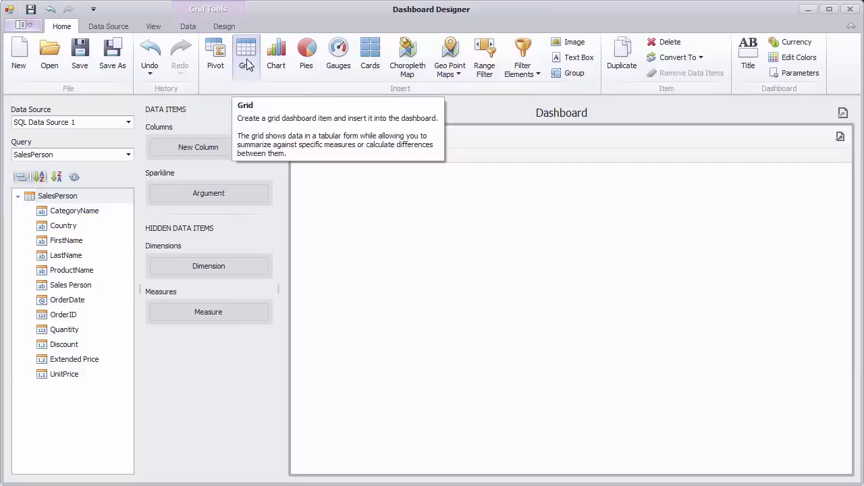
drag(90, 274, 214, 148)
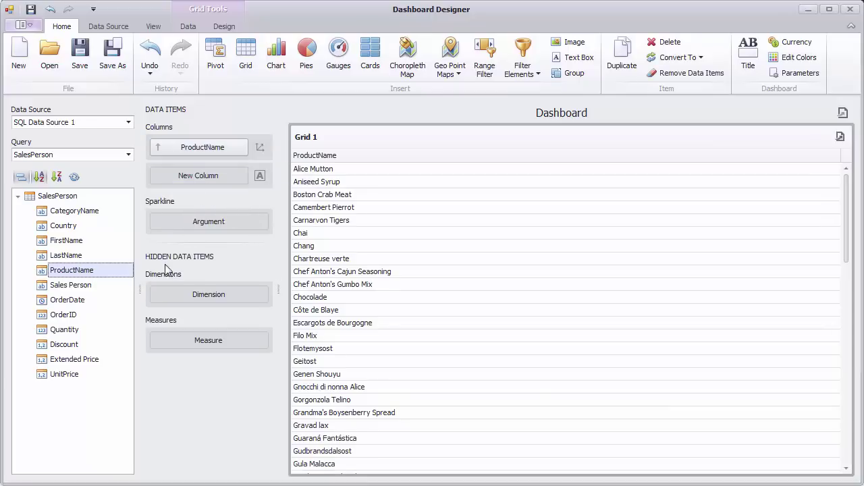
drag(100, 359, 208, 175)
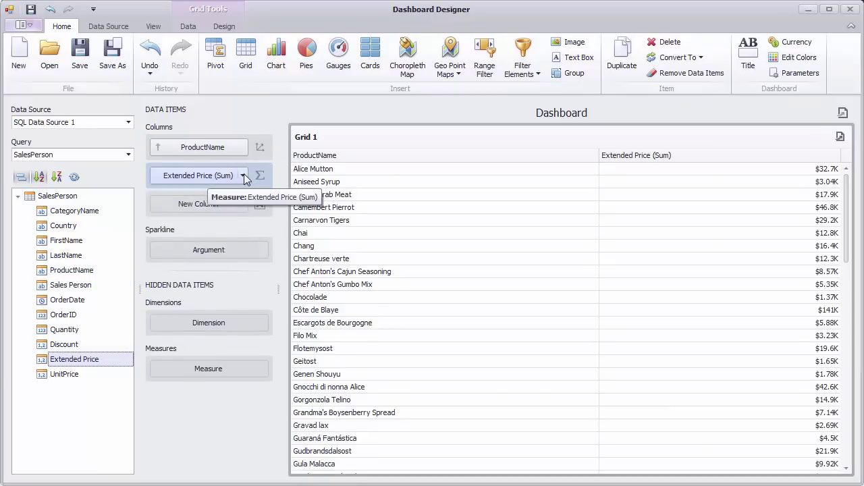
Bring up the Add Format Rule > Value options for the Extended Price (Sum) column
click(243, 175)
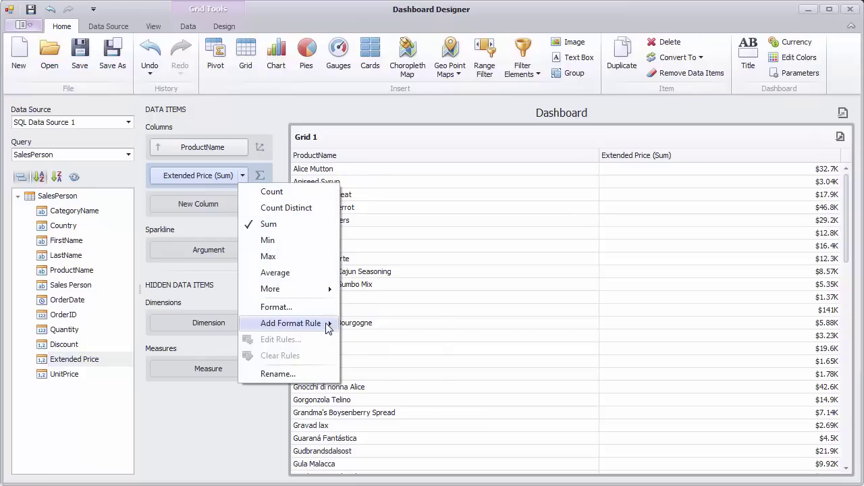
mouse_move(328, 327)
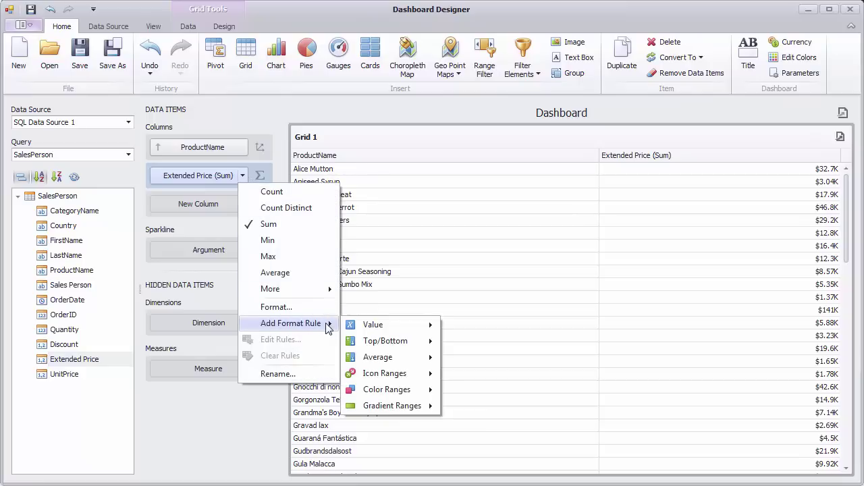
mouse_move(402, 326)
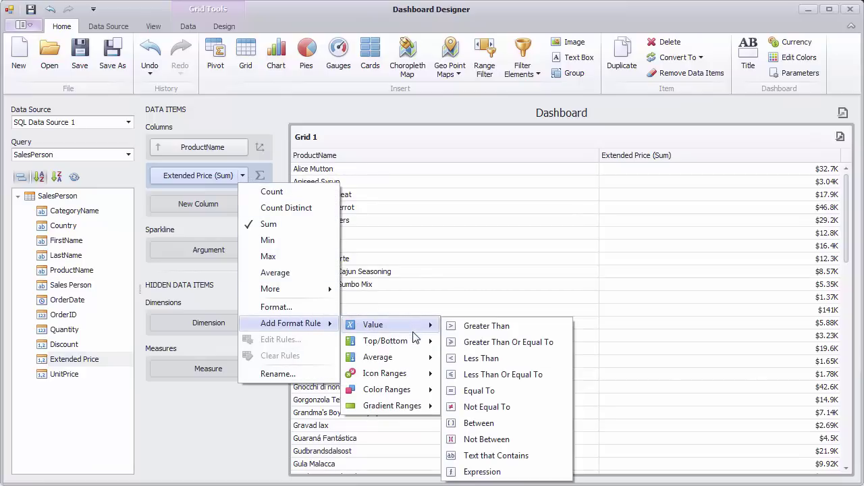
mouse_move(415, 343)
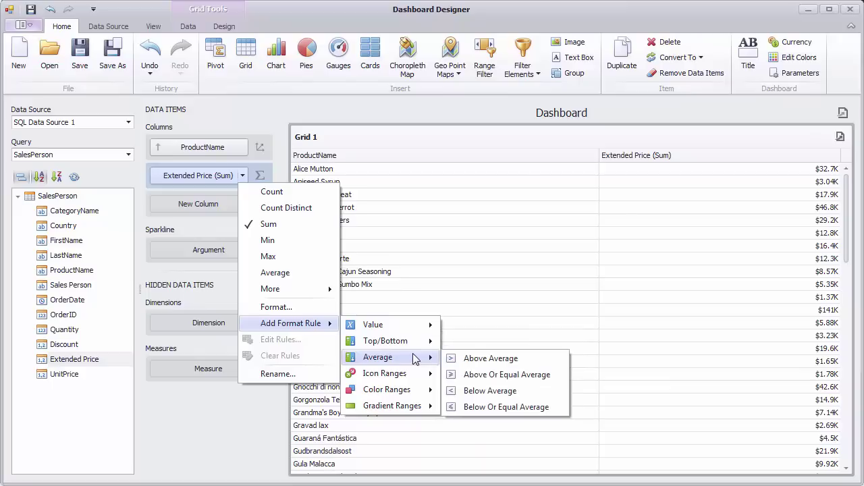
mouse_move(418, 376)
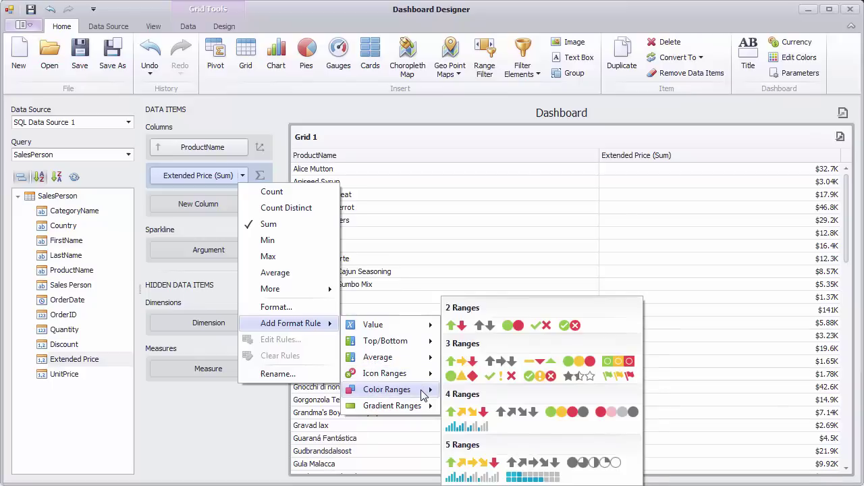
mouse_move(425, 409)
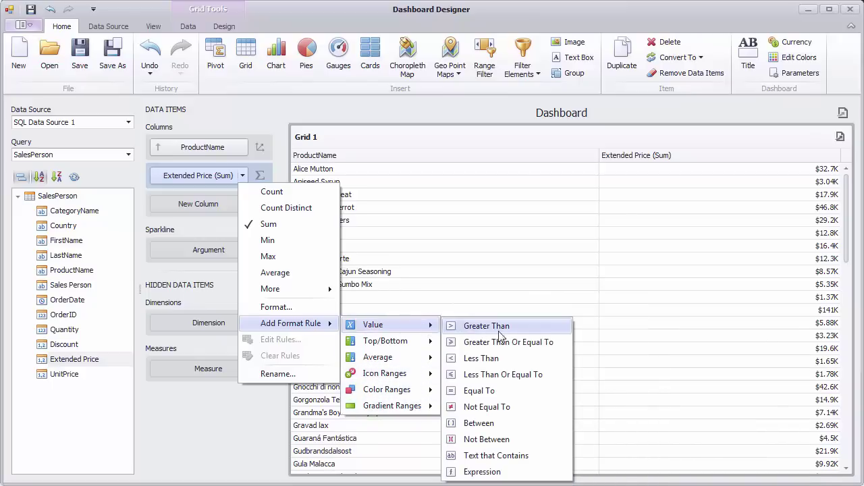
Start a Greater Than 10000 rule on Extended Price, previewing light green fill and green text
click(522, 330)
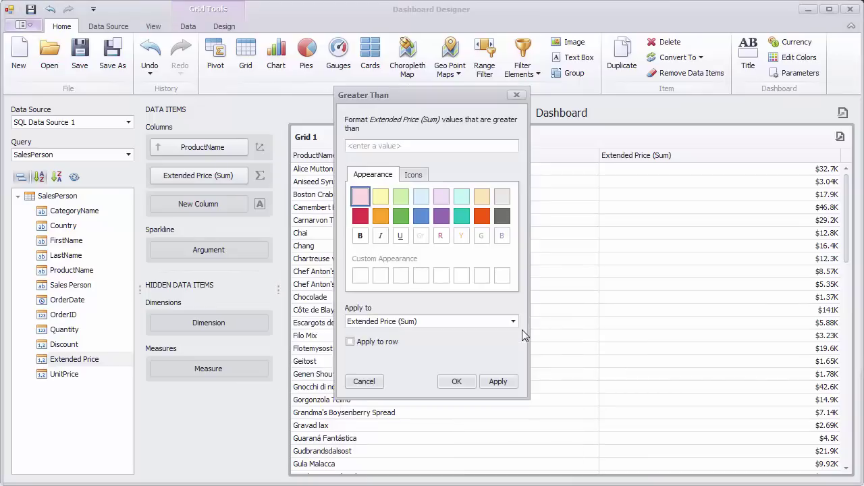
click(434, 146)
click(402, 197)
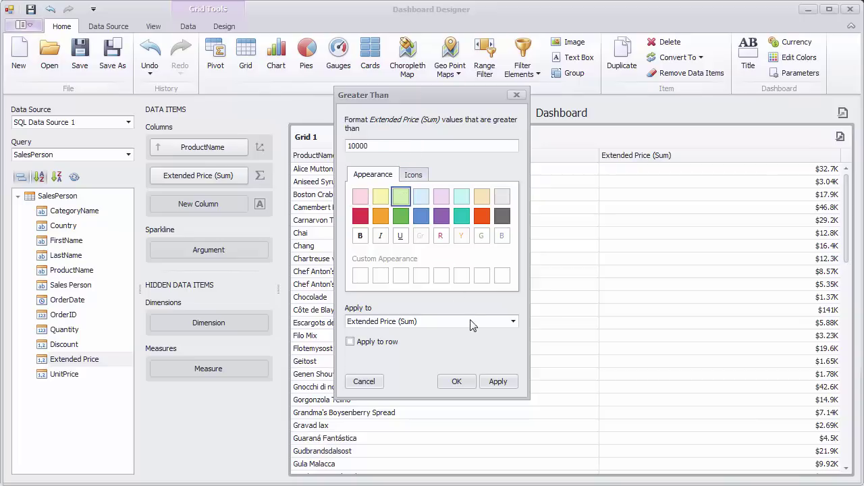
click(510, 382)
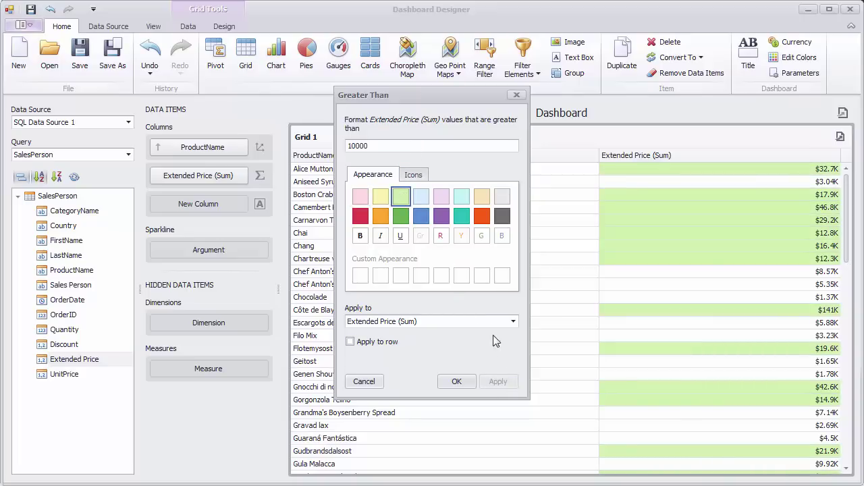
click(481, 235)
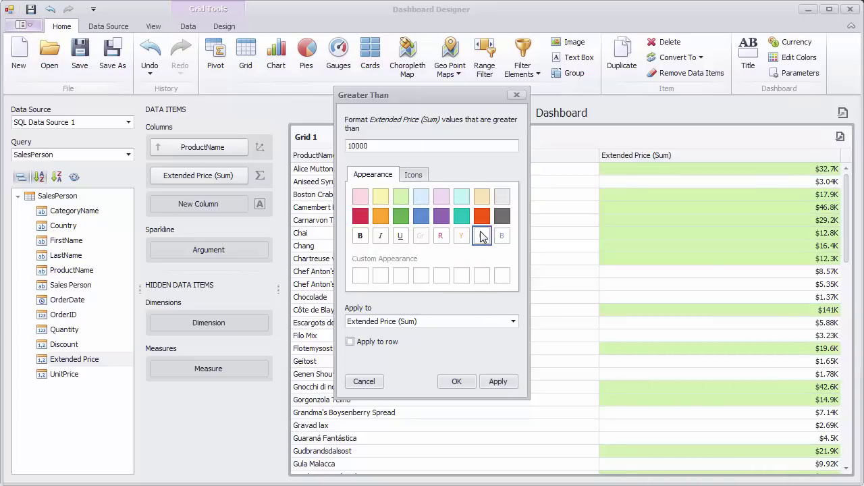
click(513, 381)
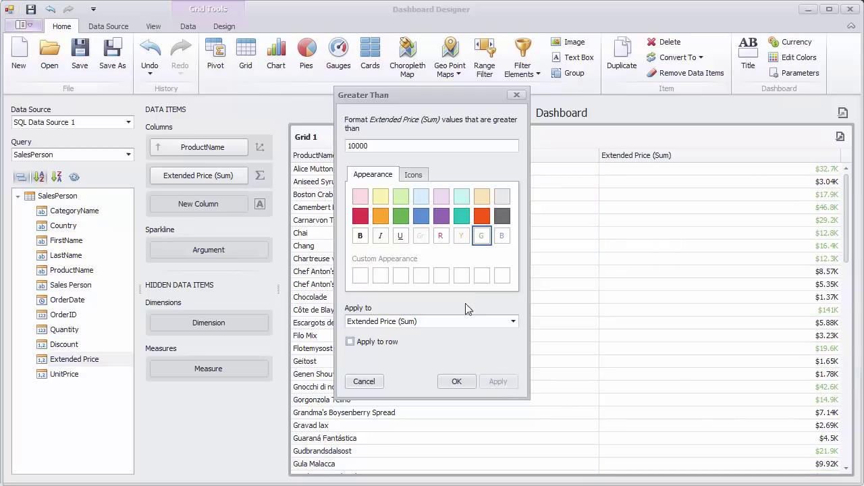
Preview green circle icons, then settle on the light green fill and confirm the rule
click(413, 175)
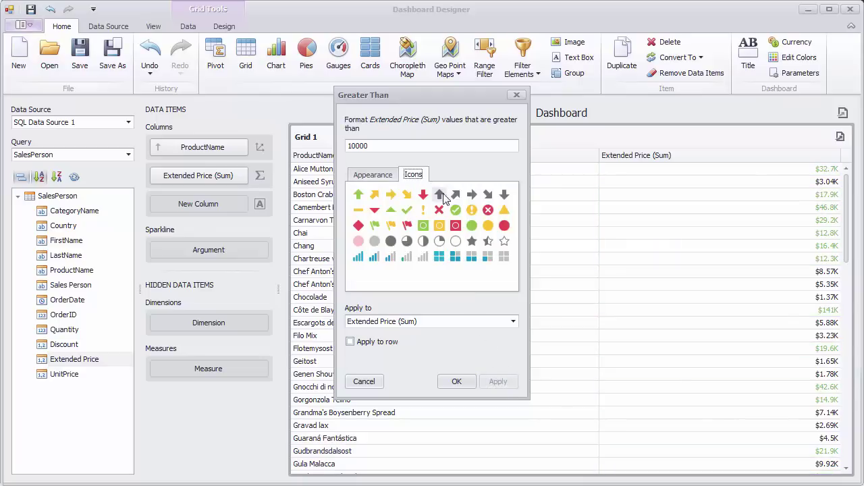
click(470, 225)
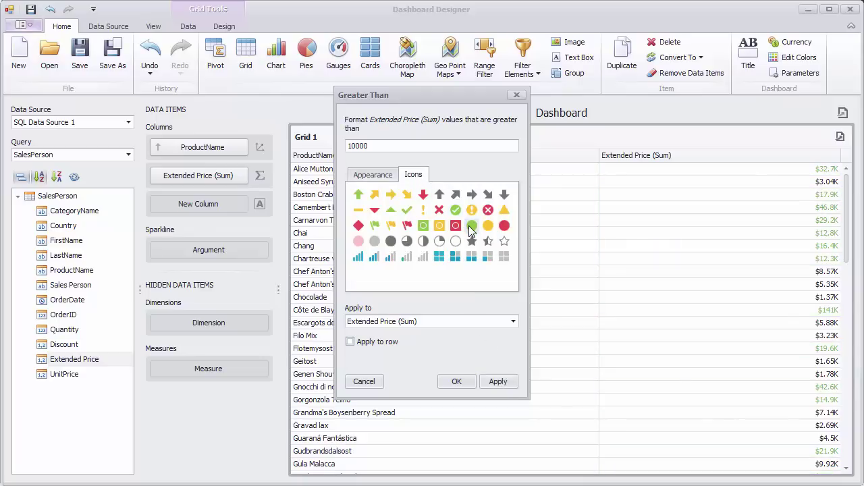
click(510, 383)
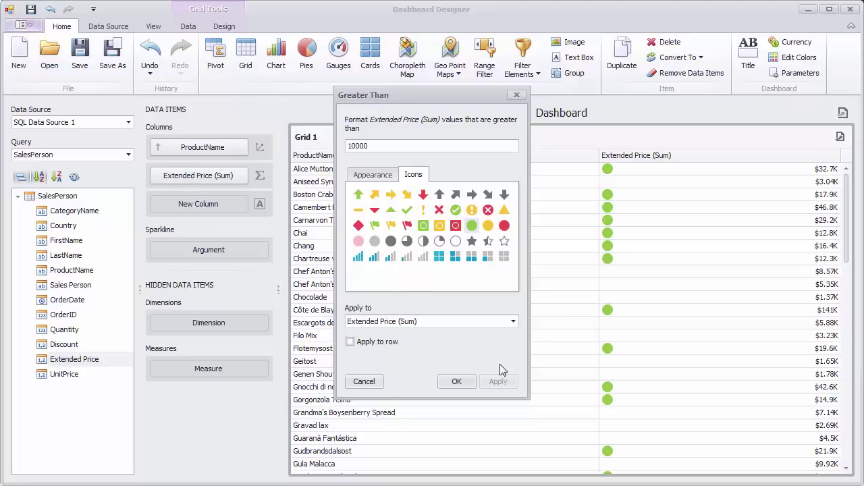
click(376, 177)
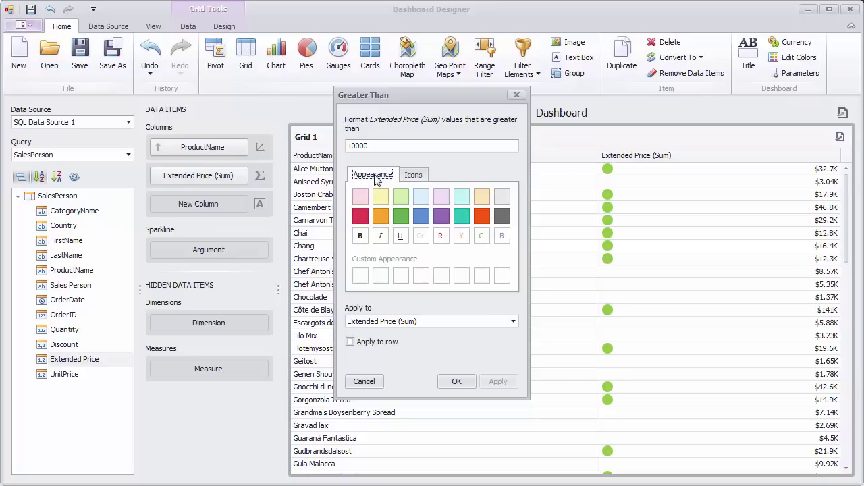
click(401, 195)
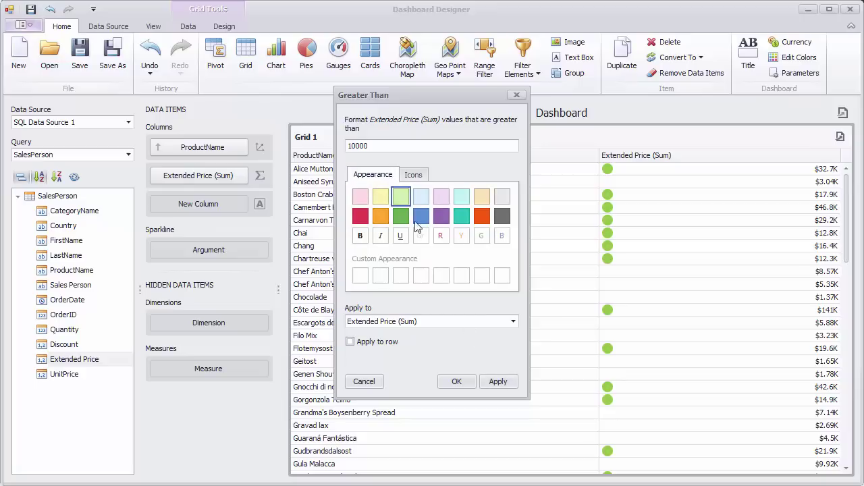
click(457, 382)
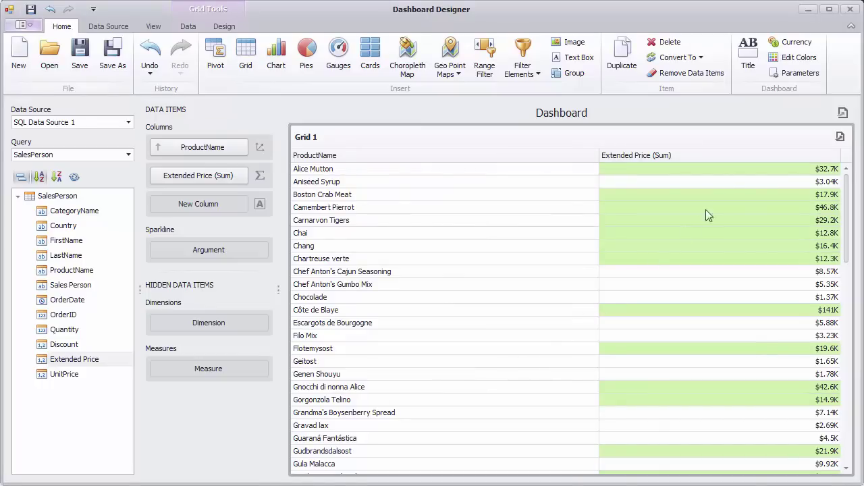
Add a new dashboard parameter described as 'Price:' with type Number (decimal)
click(775, 72)
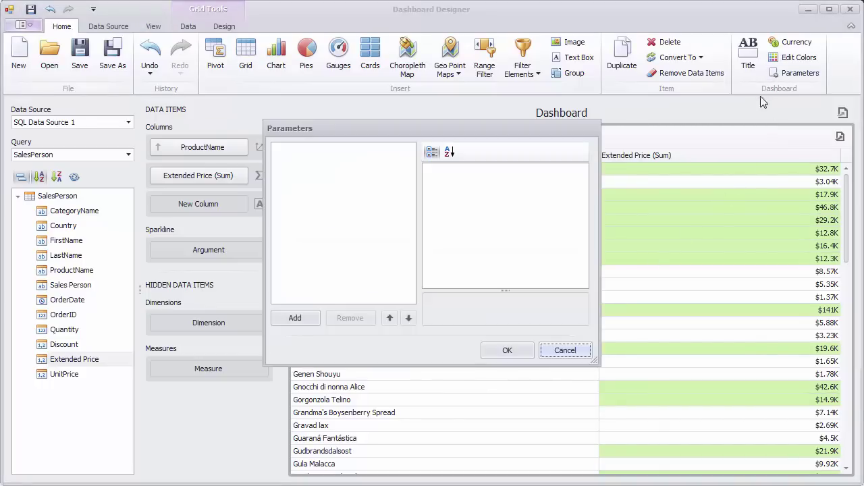
click(313, 321)
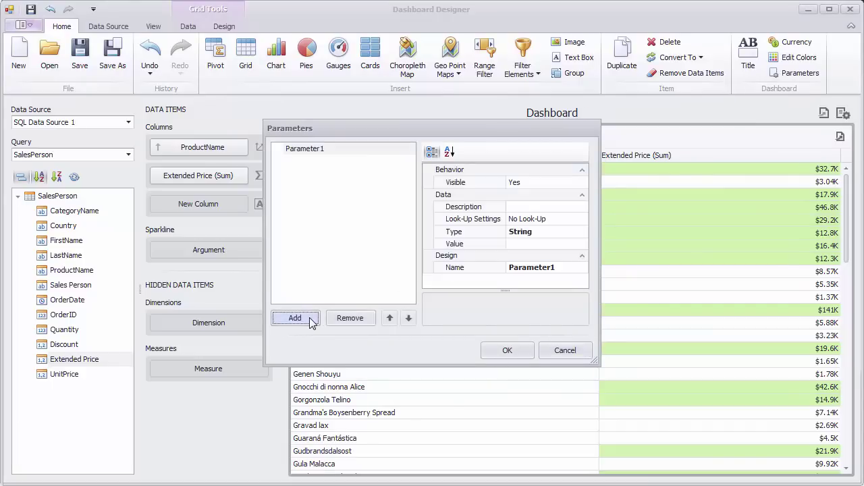
click(517, 208)
text(Price:)
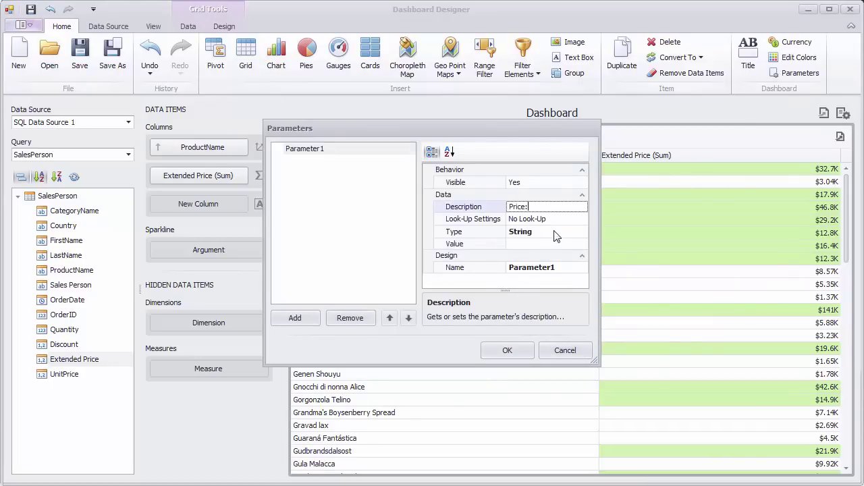
click(582, 232)
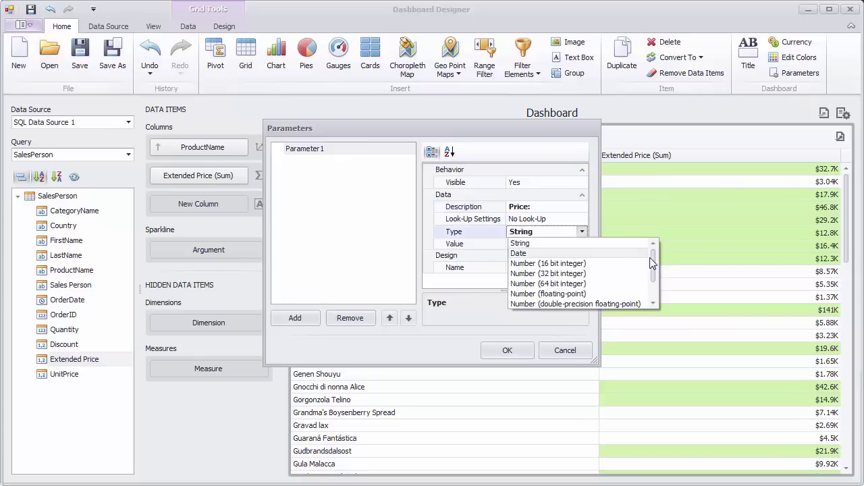
scroll(650, 291, down, 2)
click(612, 284)
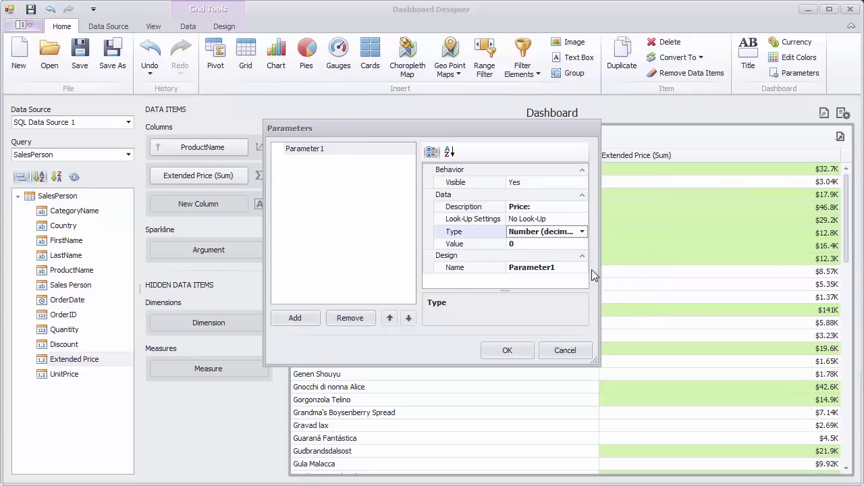
Give the parameter value 10000 and name 'price', then save it
click(528, 248)
double_click(527, 247)
text(10000)
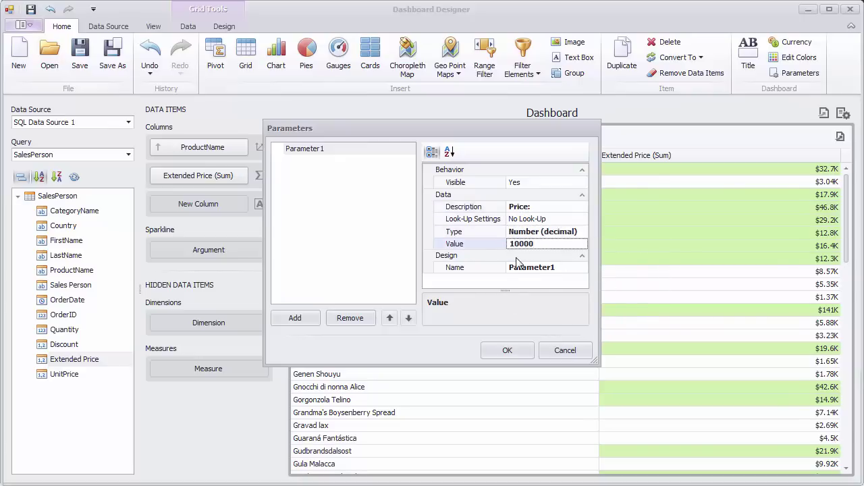
click(558, 268)
double_click(558, 268)
text(price)
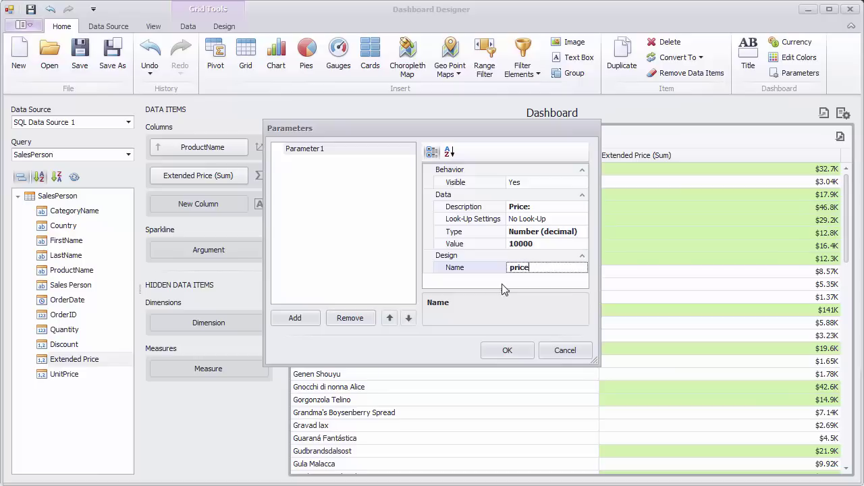
click(522, 352)
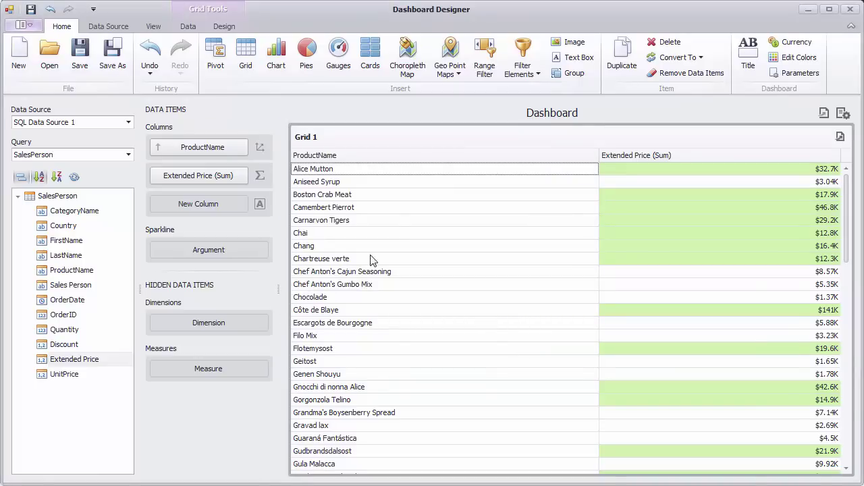
Create an expression rule on Extended Price (Sum): less than or equal to ?price
click(243, 175)
mouse_move(315, 324)
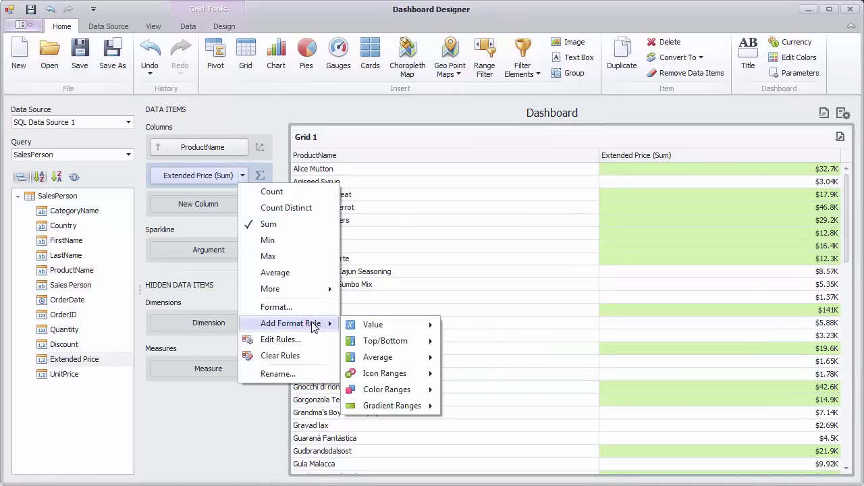
mouse_move(419, 326)
click(543, 472)
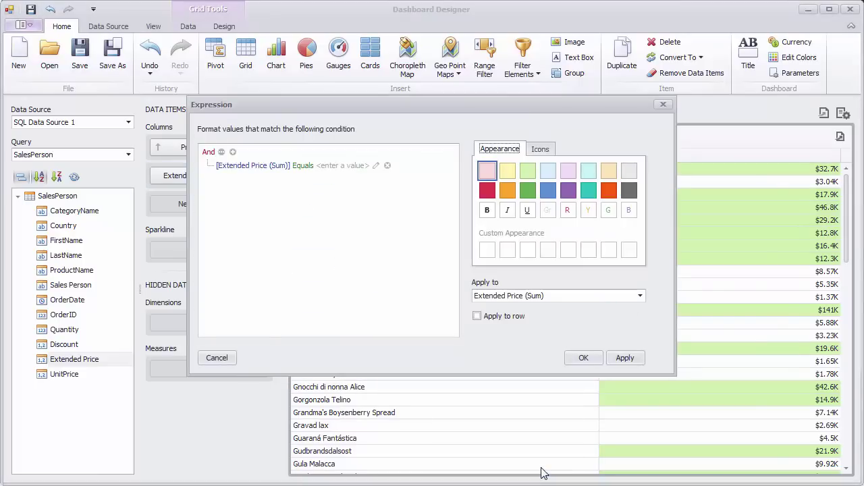
click(301, 168)
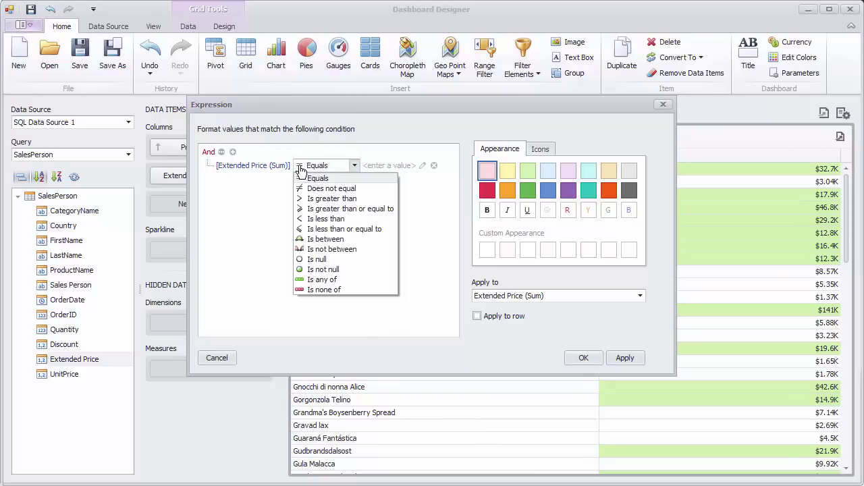
click(375, 230)
click(430, 166)
click(450, 166)
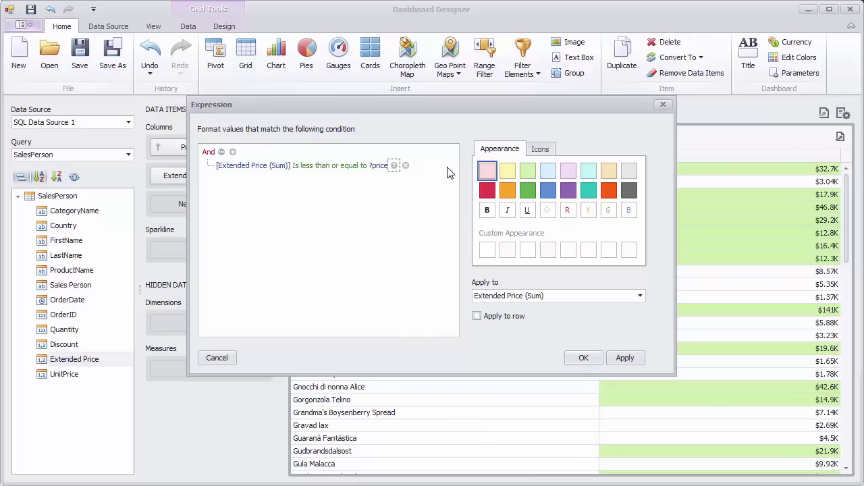
Apply and confirm the pink highlight, then bring up the dashboard parameters
click(625, 358)
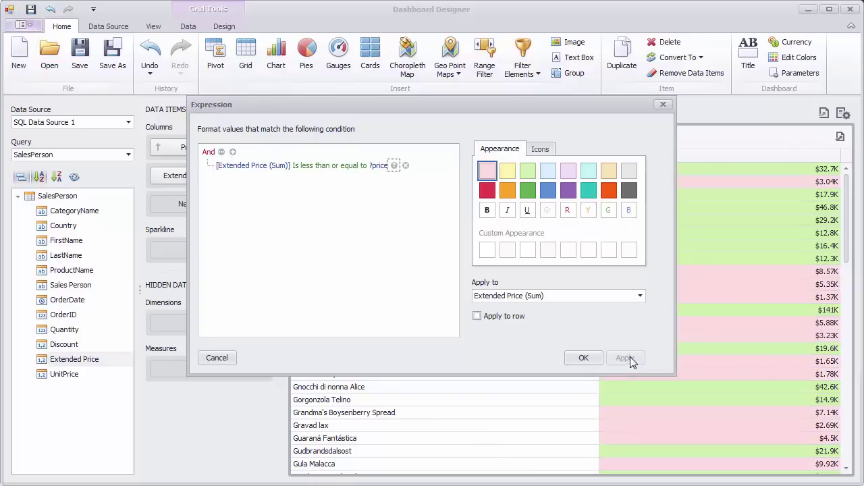
click(596, 361)
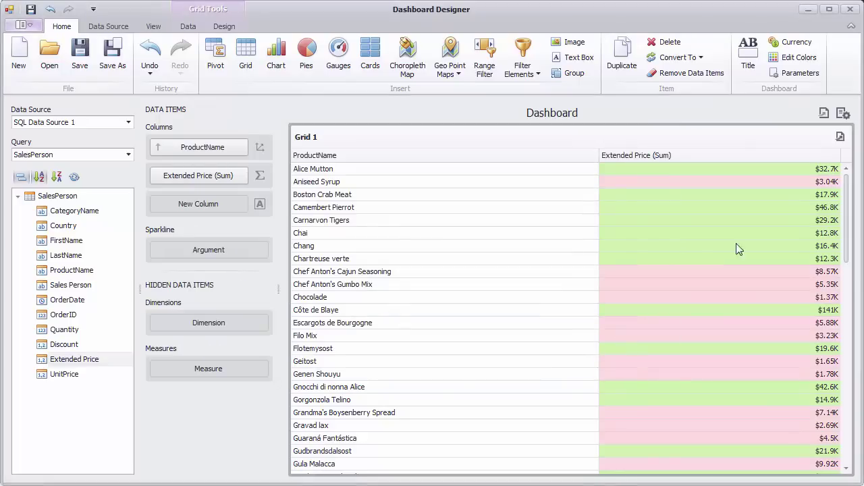
click(842, 114)
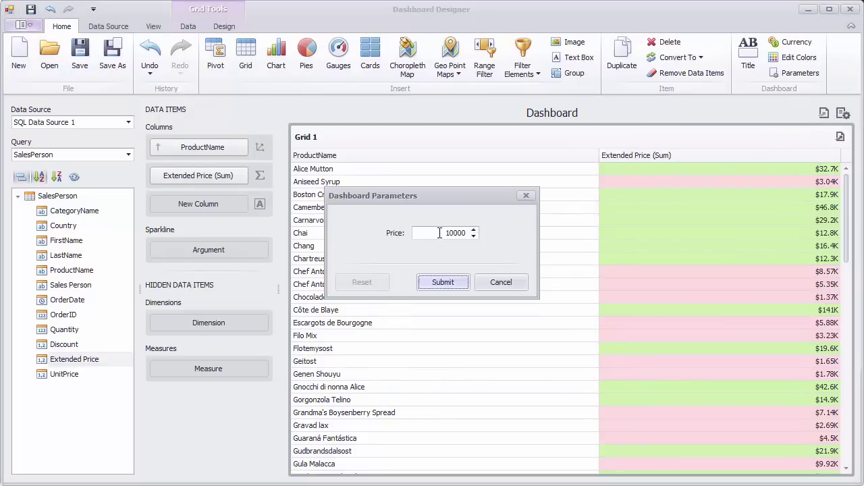
Change the Price parameter value to 5,000 and submit it
drag(465, 233, 498, 236)
text(5,)
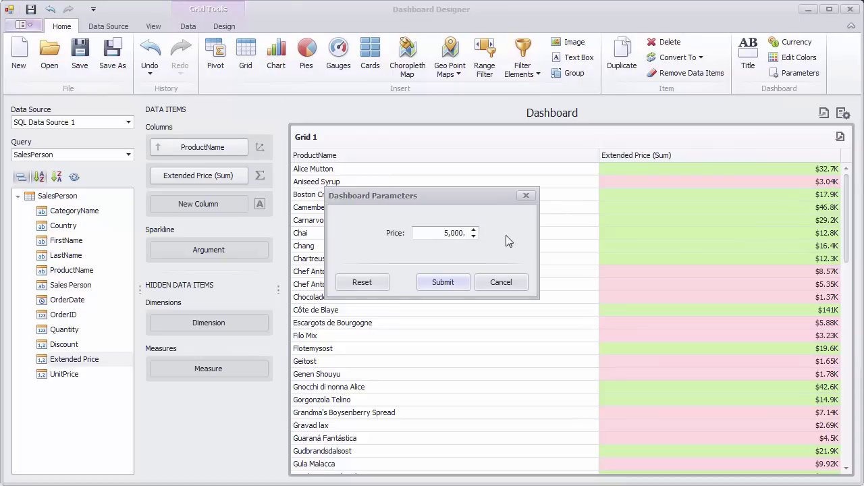
click(461, 286)
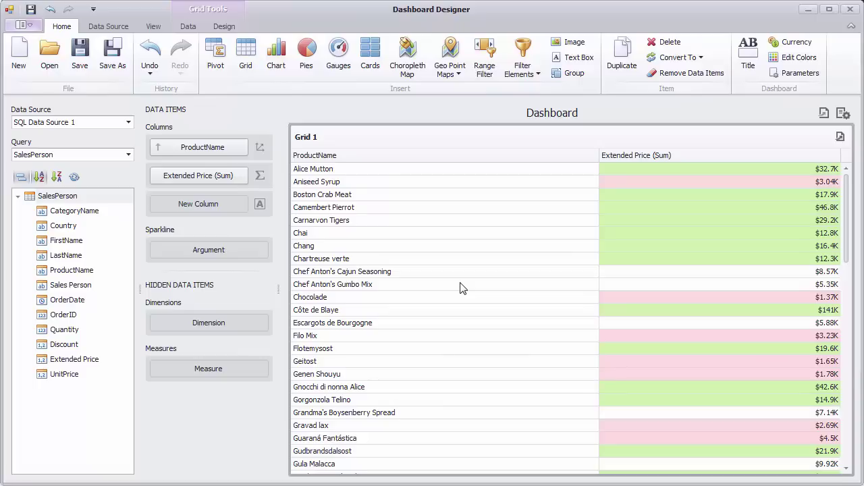
Clear Extended Price's colour rules and sort products by Extended Price (Sum), highest first
click(242, 177)
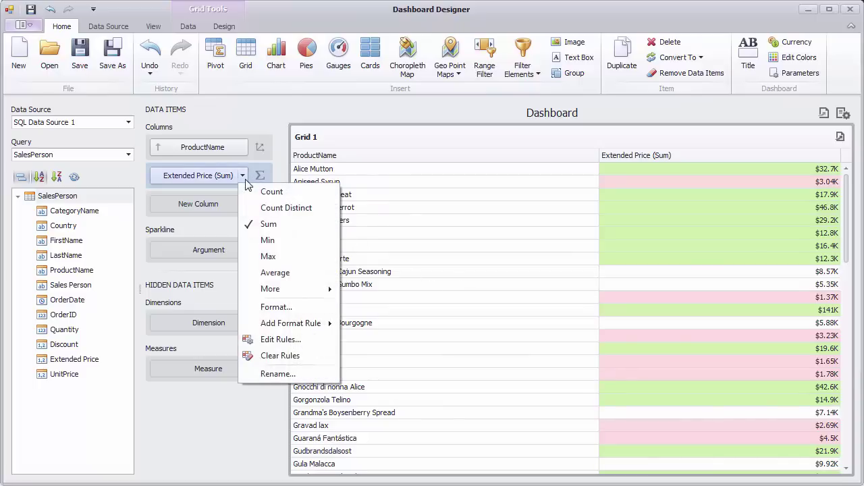
click(270, 355)
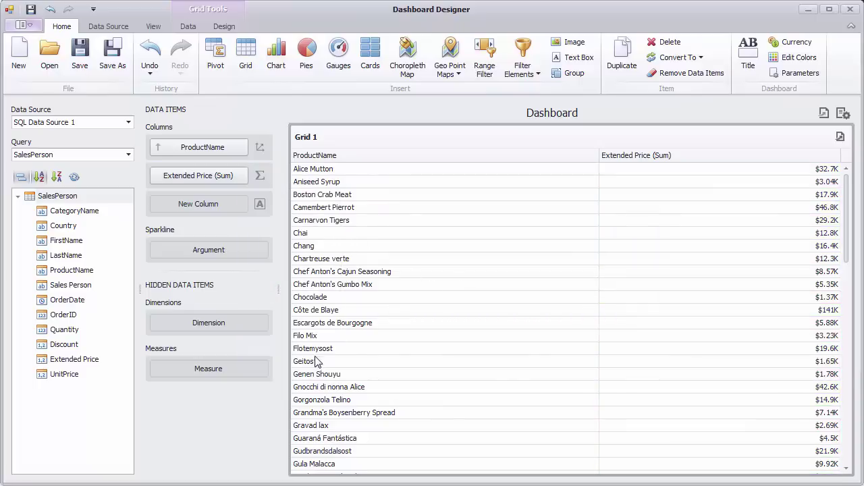
click(243, 147)
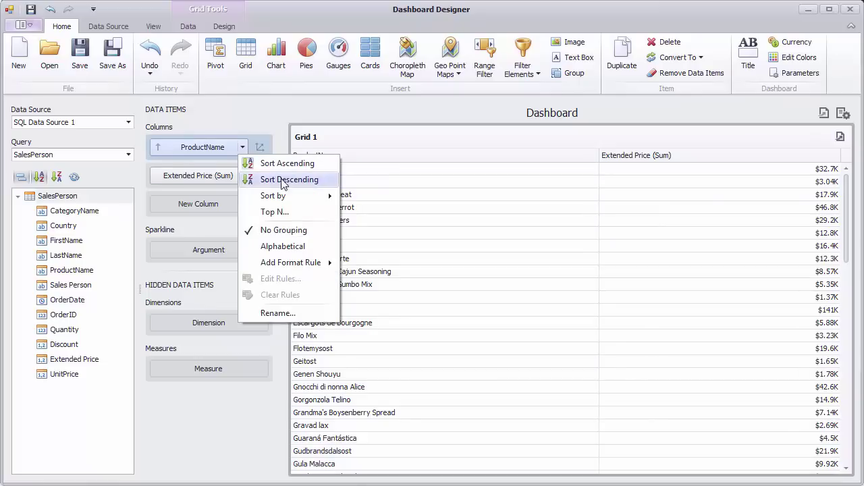
mouse_move(324, 196)
click(439, 212)
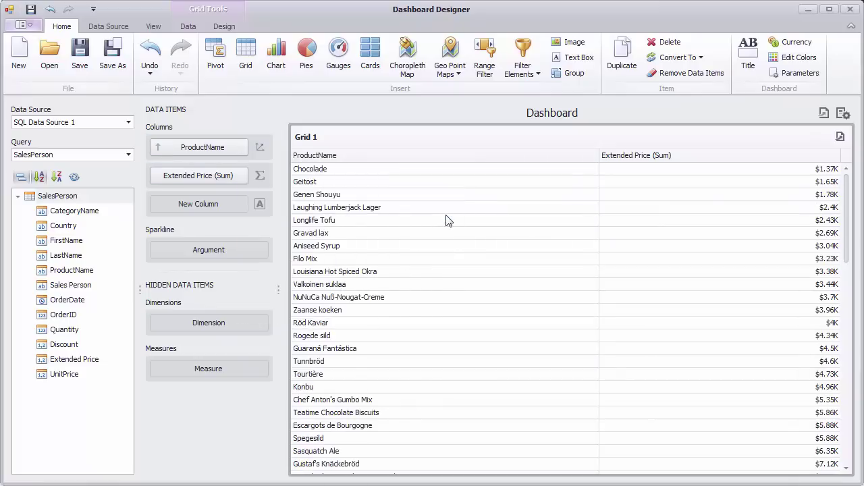
click(220, 150)
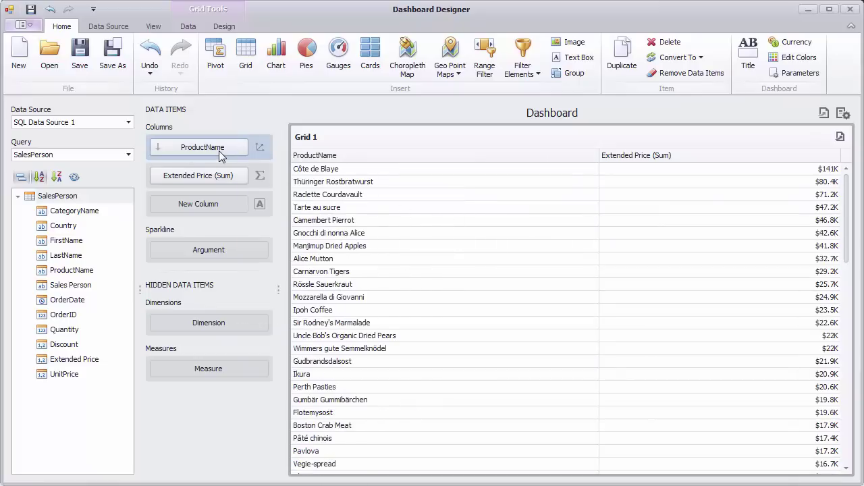
click(242, 176)
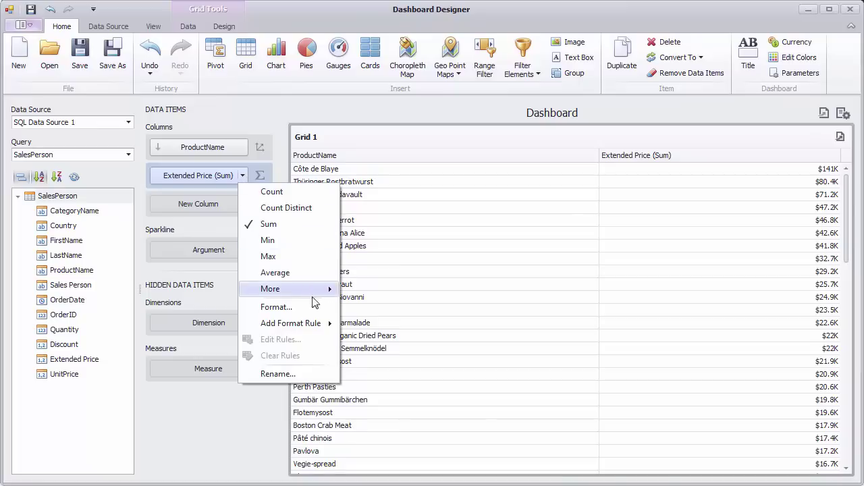
Add a Red-Blue gradient ranges rule to Extended Price (Sum) and preview it on the grid
mouse_move(331, 326)
mouse_move(391, 406)
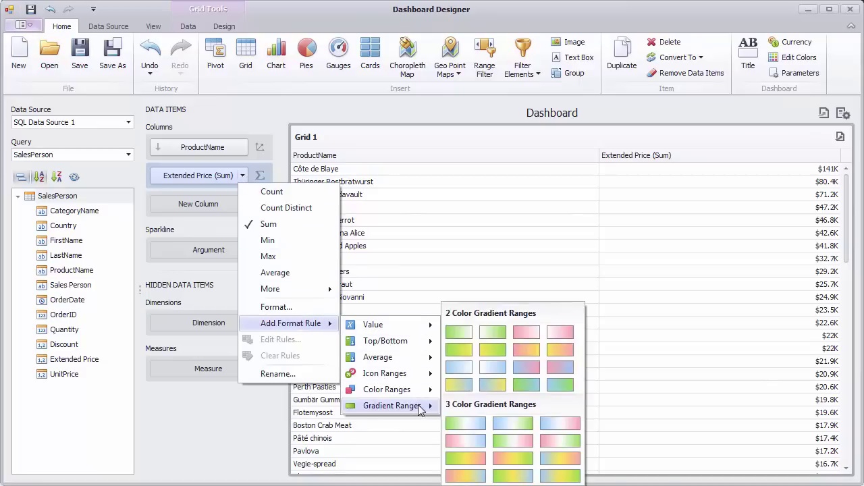
click(560, 367)
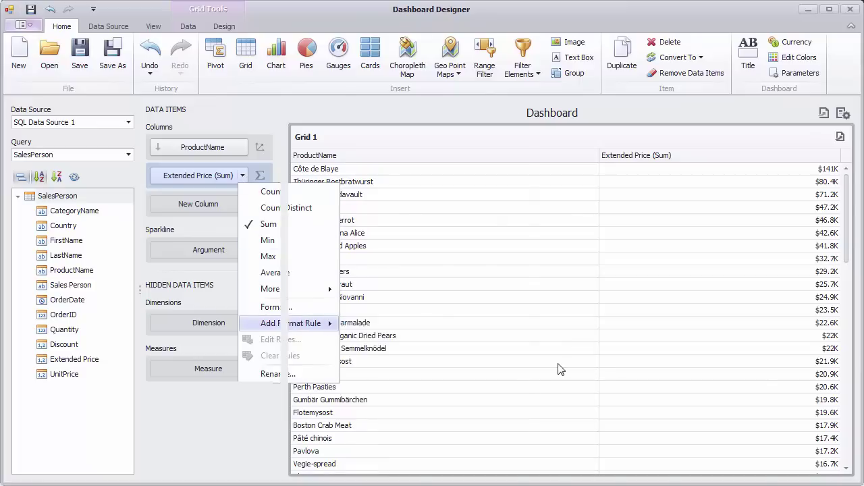
drag(446, 59, 199, 56)
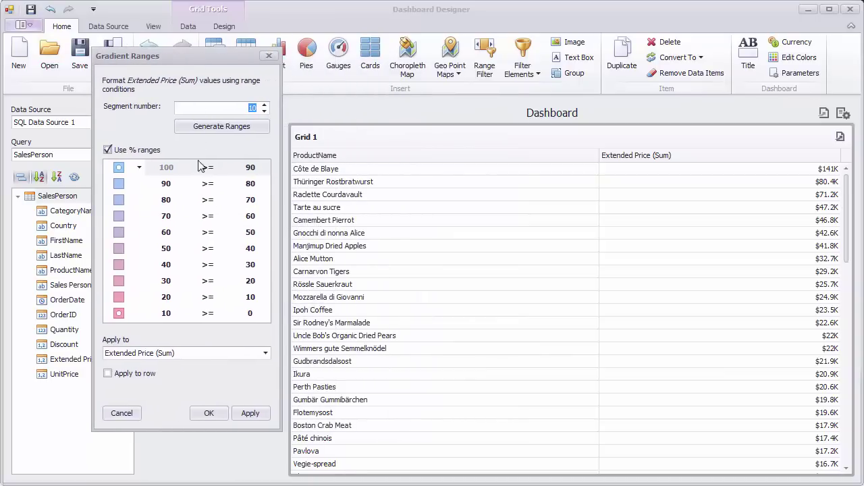
click(260, 416)
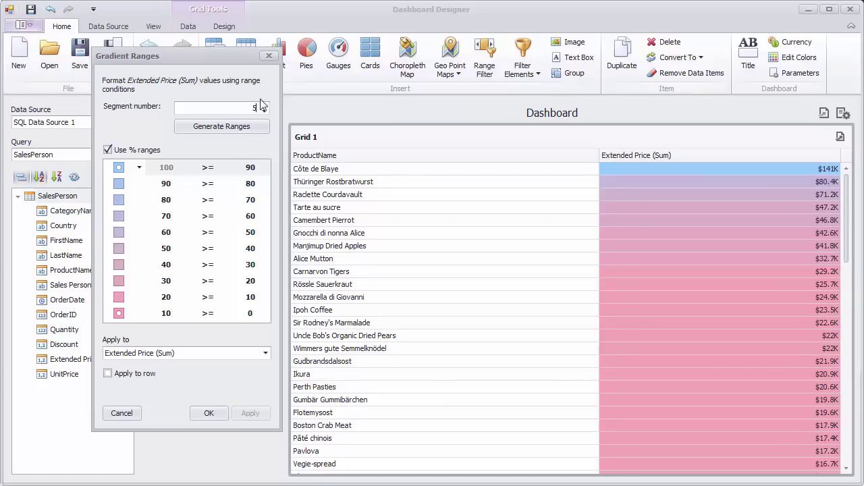
Regenerate the gradient as 5 segments with range bounds at 40, 30, 20 and 10 percent
click(262, 106)
text(5)
click(260, 128)
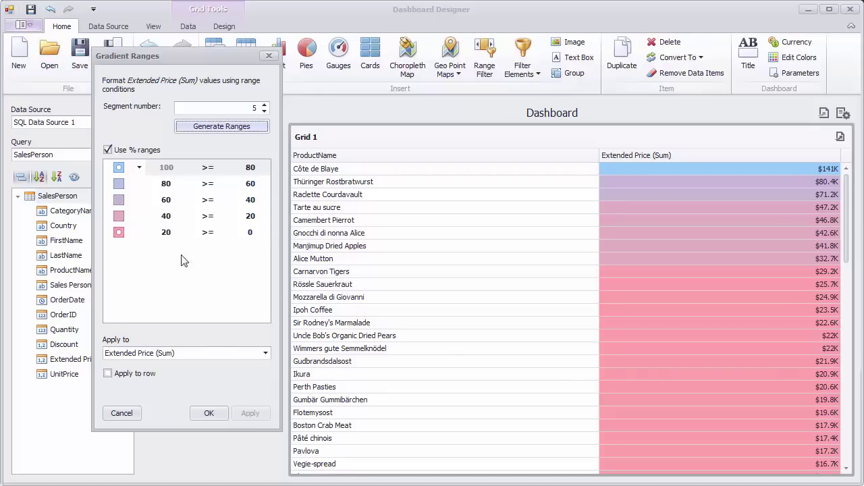
click(149, 233)
click(169, 217)
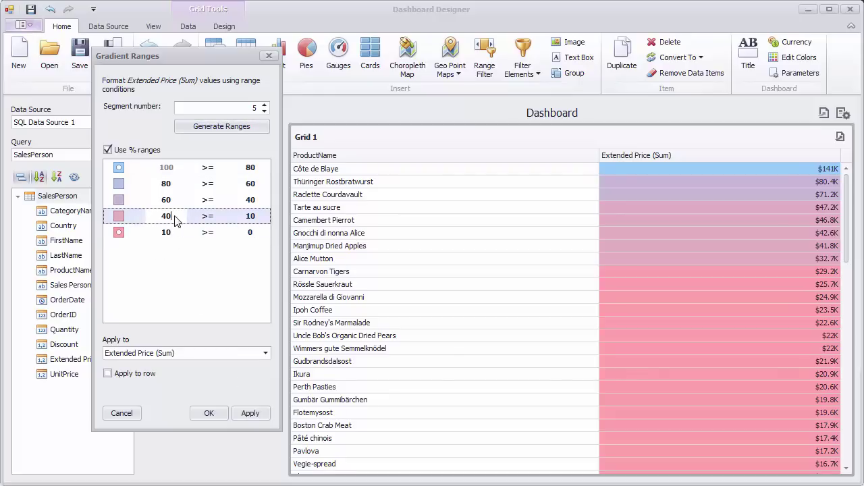
text(20)
click(164, 199)
text(30)
click(169, 184)
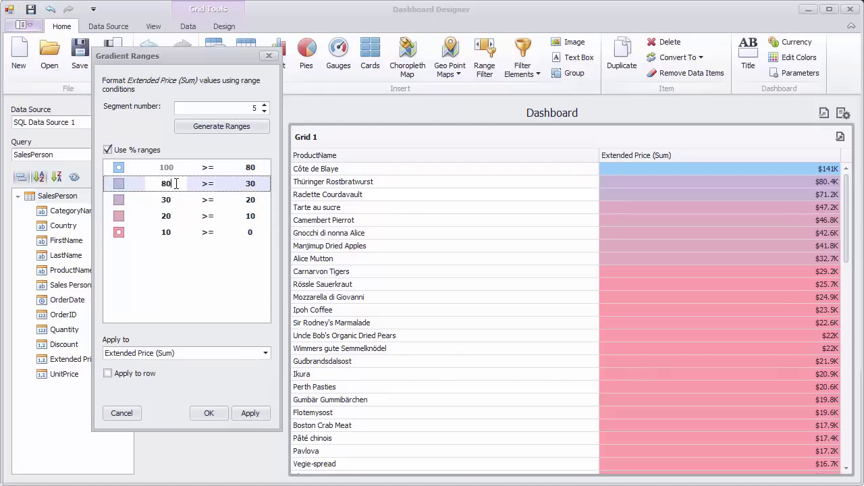
text(40)
Confirm the gradient rule, then delete Grid 1 from the dashboard
click(217, 412)
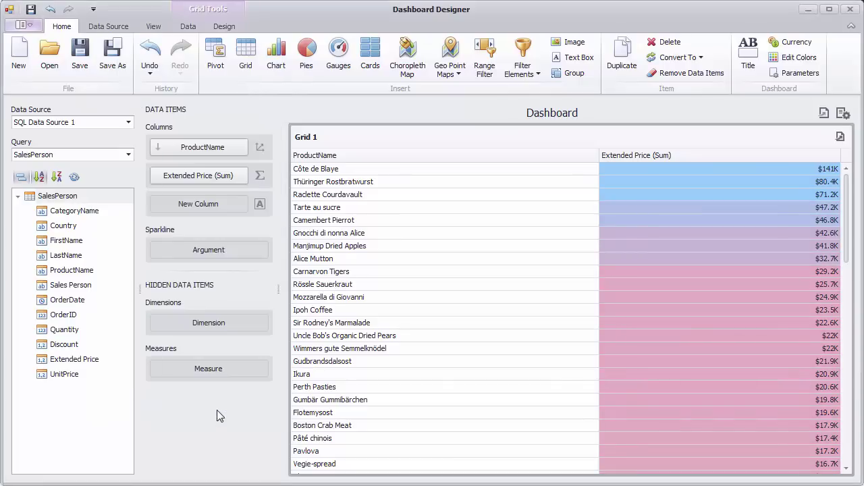
right_click(404, 206)
click(482, 249)
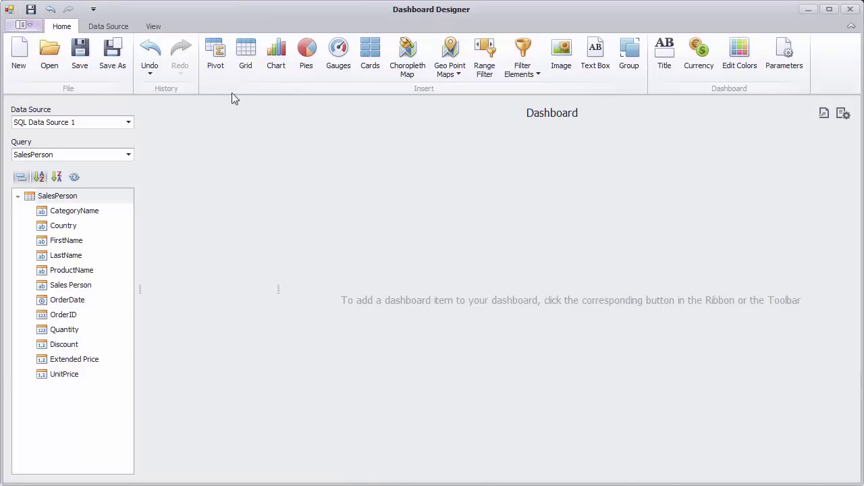
Insert a pivot summing Extended Price and Quantity by Country, with CategoryName and ProductName rows
click(217, 61)
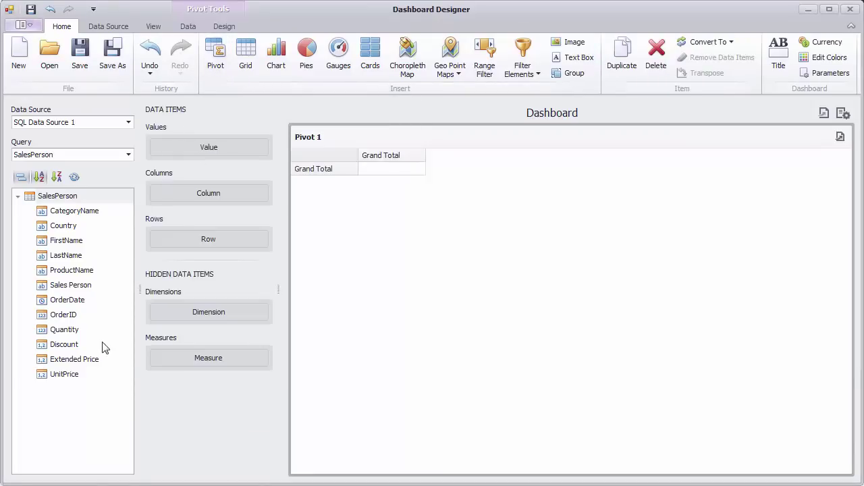
drag(93, 359, 189, 153)
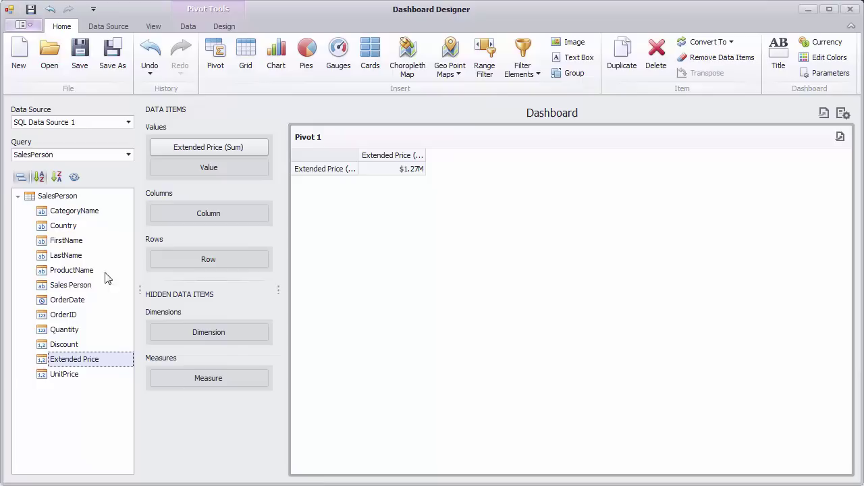
drag(65, 329, 203, 171)
drag(64, 226, 186, 236)
drag(71, 210, 206, 305)
drag(71, 270, 214, 321)
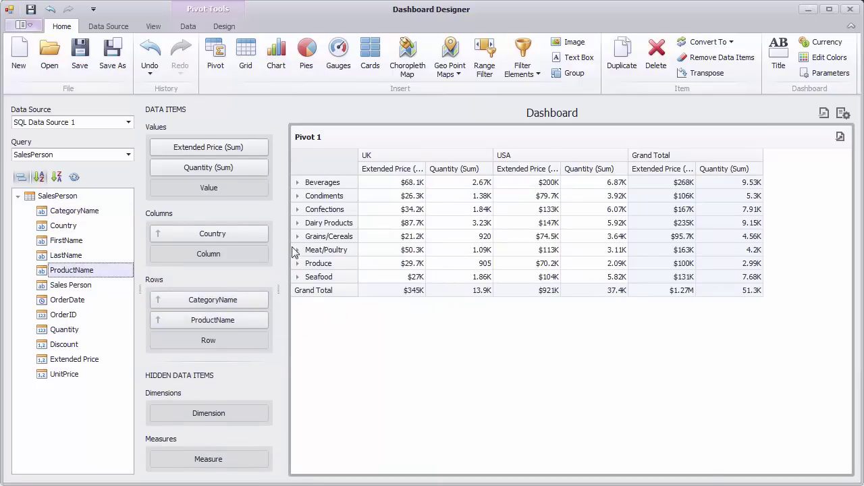
Expand Dairy Products and fill Extended Price (Sum) cells above 20000 green via a Greater Than rule
click(298, 225)
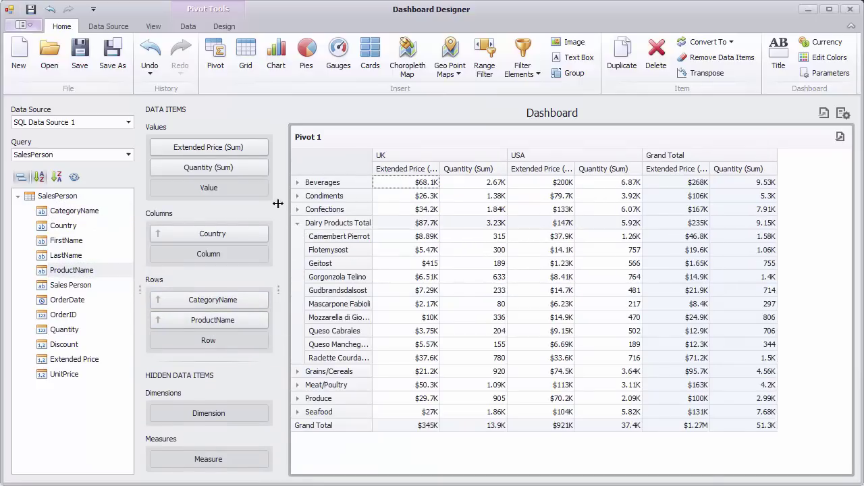
click(264, 148)
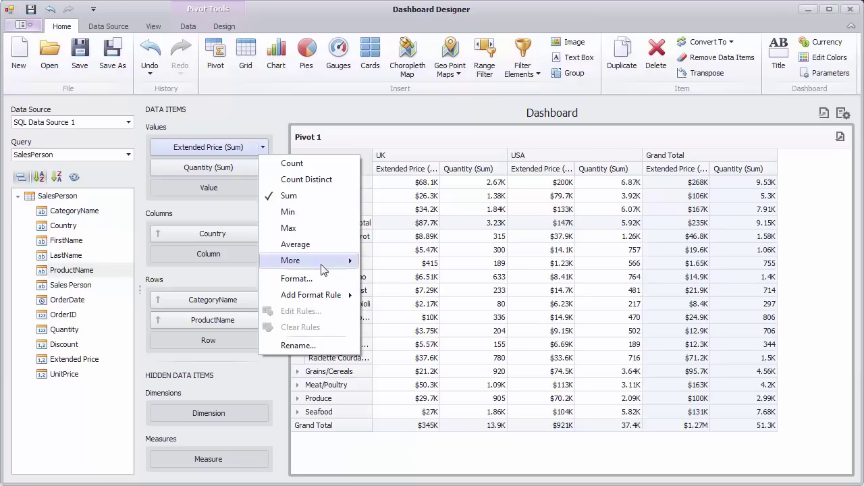
mouse_move(344, 297)
mouse_move(412, 301)
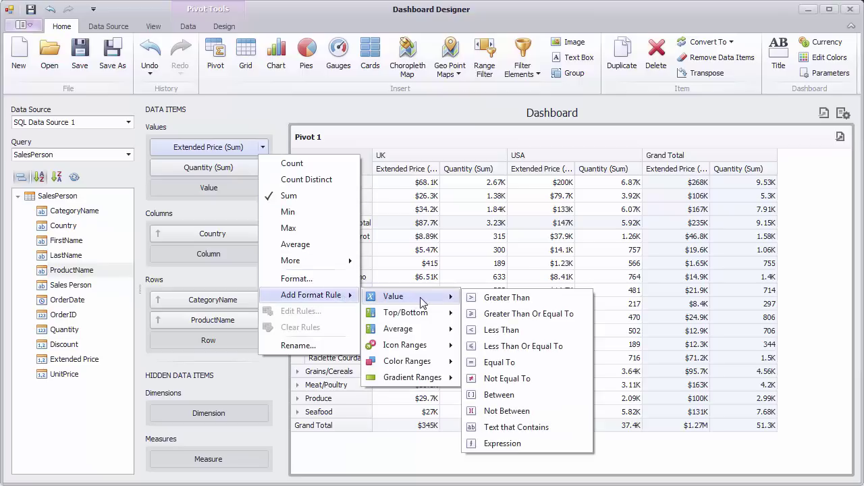
click(559, 300)
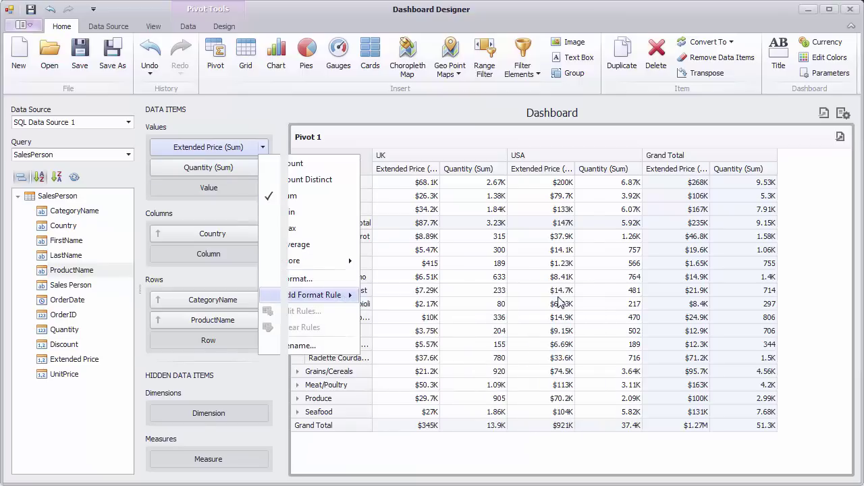
text(20000)
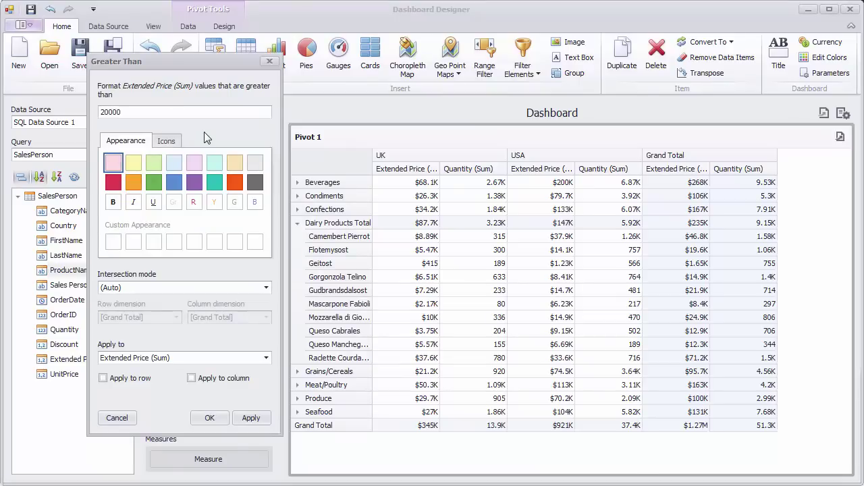
click(155, 183)
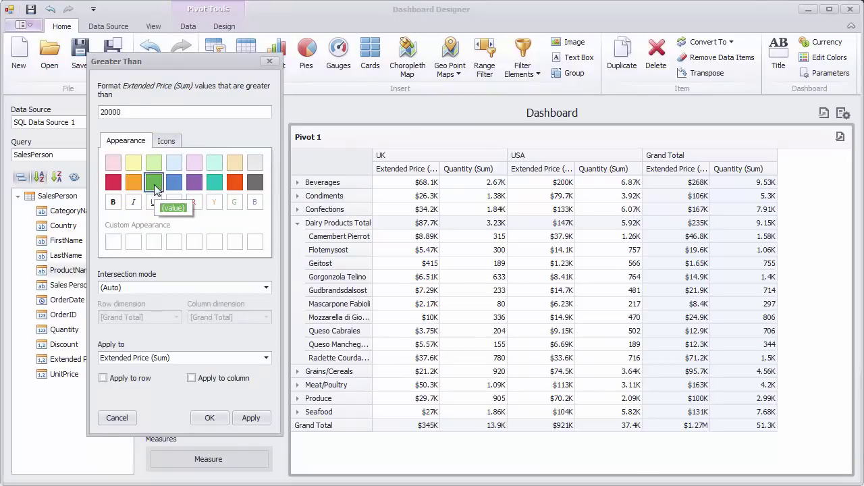
click(262, 421)
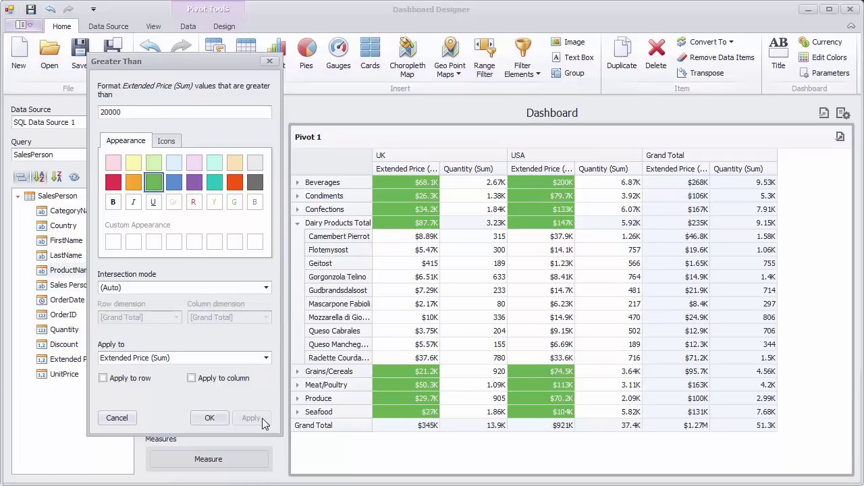
Preview the highlight rule with First level, Last level, then All levels intersection modes
click(266, 288)
click(254, 310)
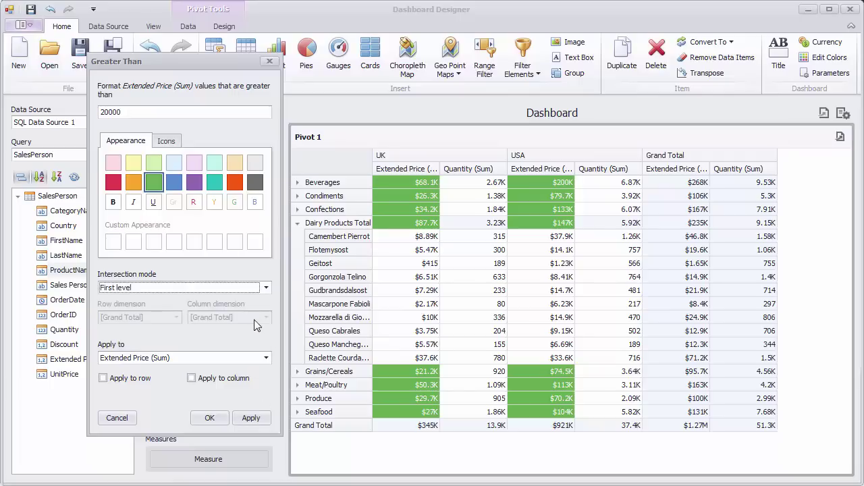
click(263, 419)
click(267, 288)
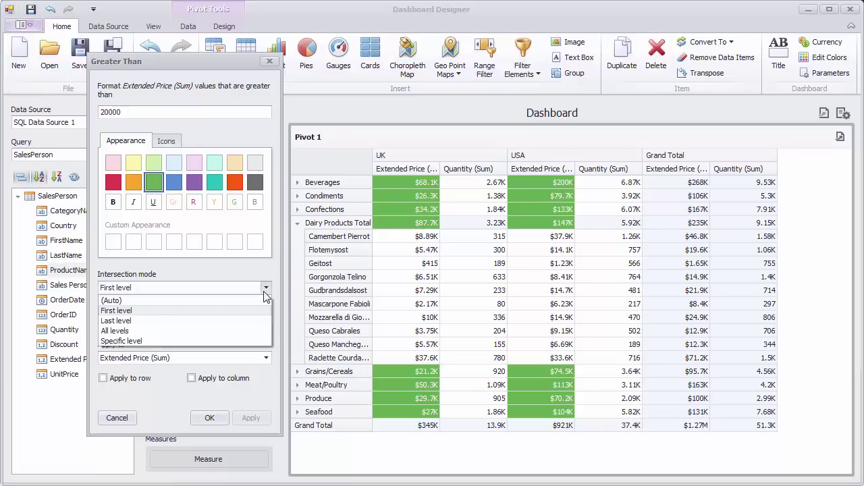
click(257, 321)
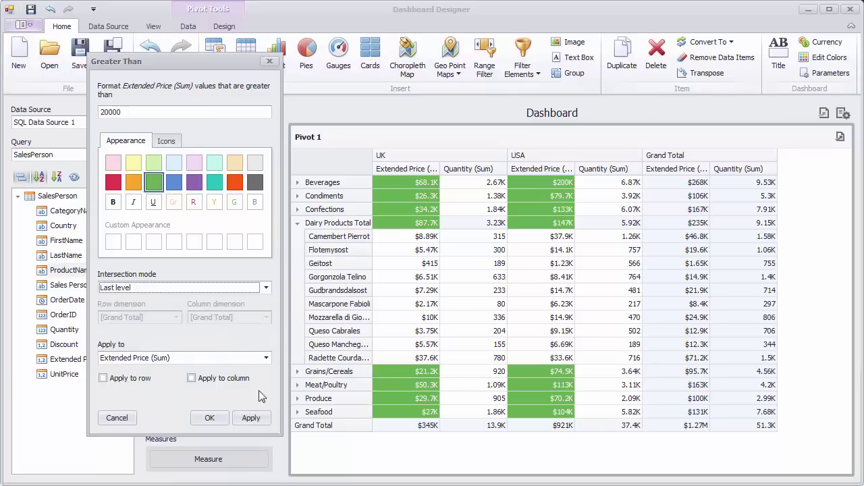
click(251, 418)
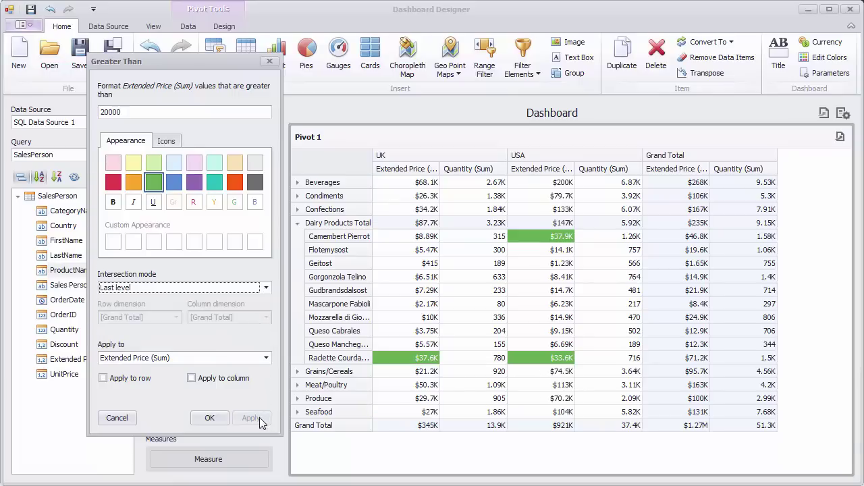
click(266, 288)
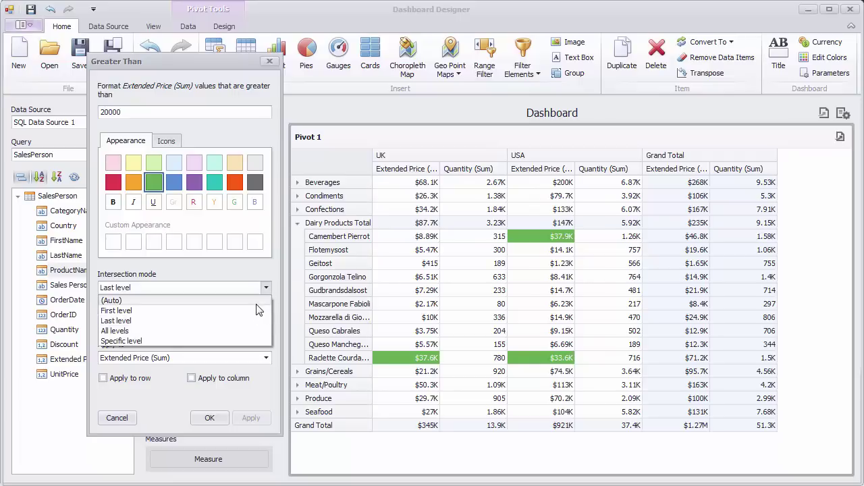
click(255, 331)
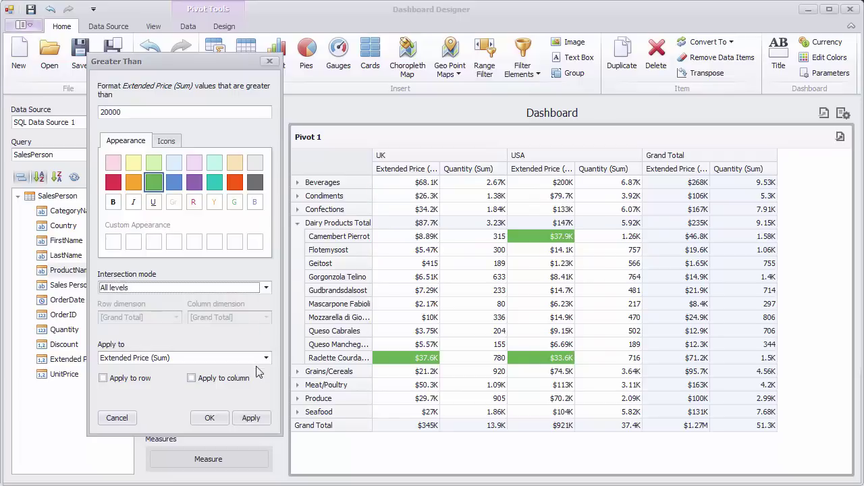
click(253, 418)
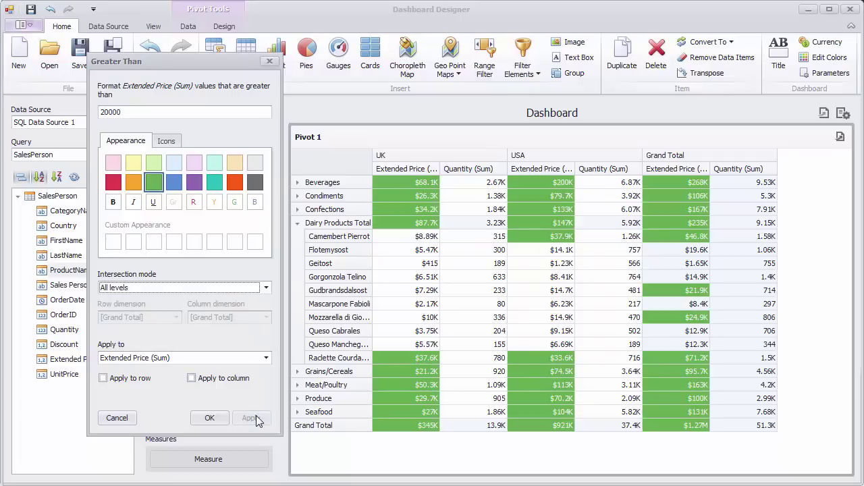
Set Specific level intersection, preview CategoryName rows, then switch the row level to ProductName
click(265, 289)
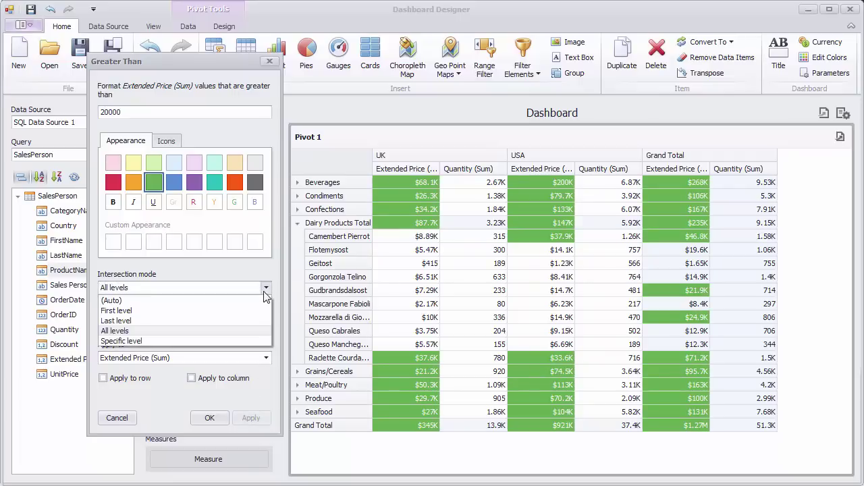
click(242, 339)
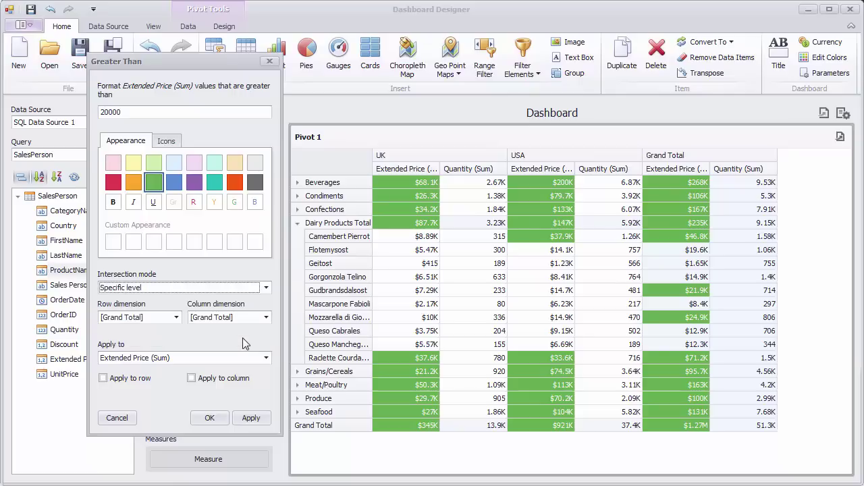
click(177, 317)
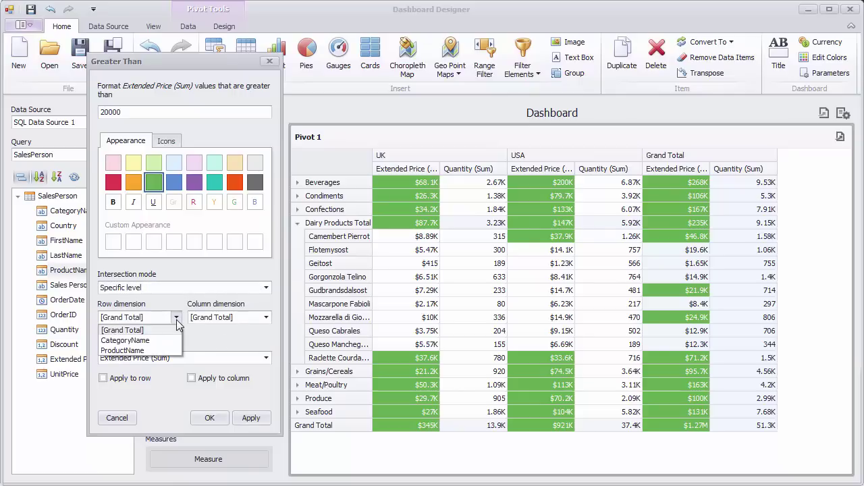
click(166, 341)
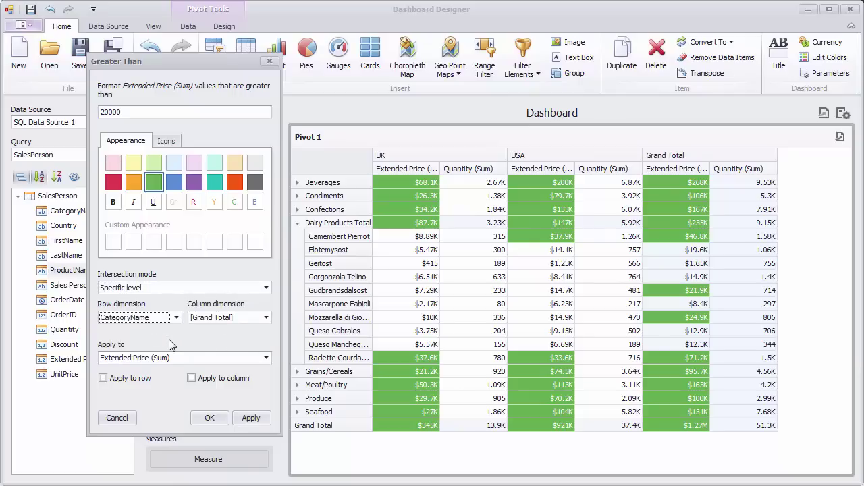
click(263, 418)
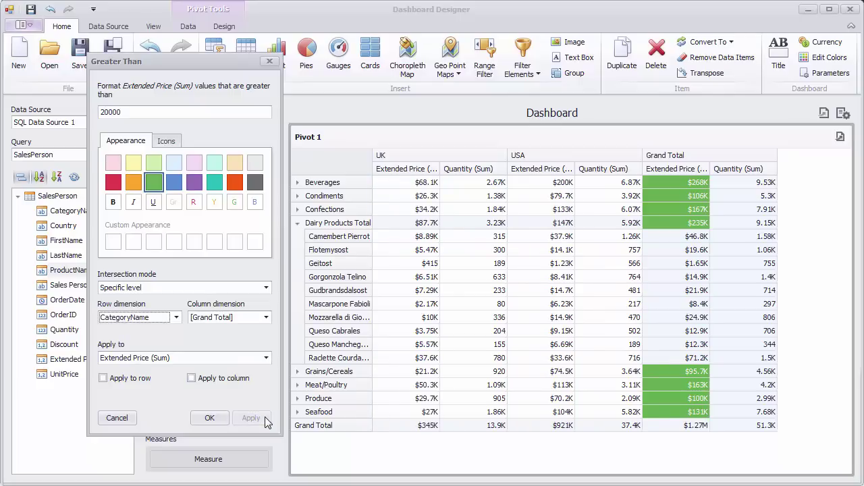
key(Down)
key(Tab)
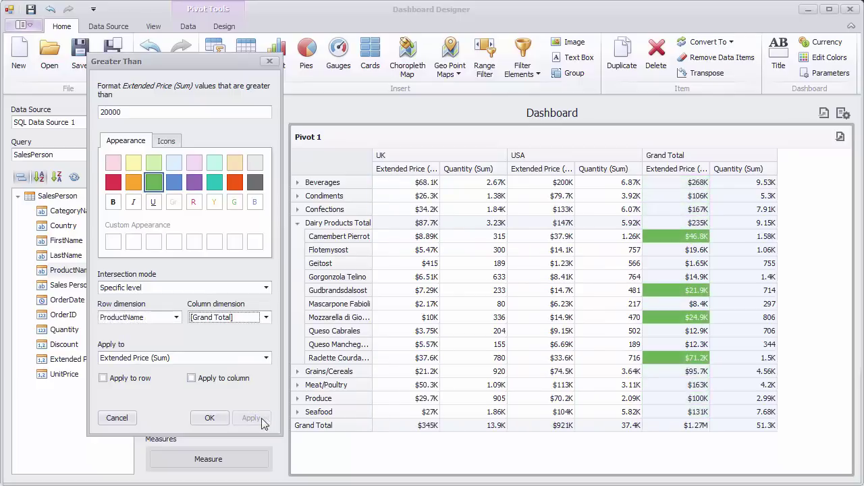
Confirm the greater-than rule and add a Top 3 Extended Price rule with a green check icon
click(224, 416)
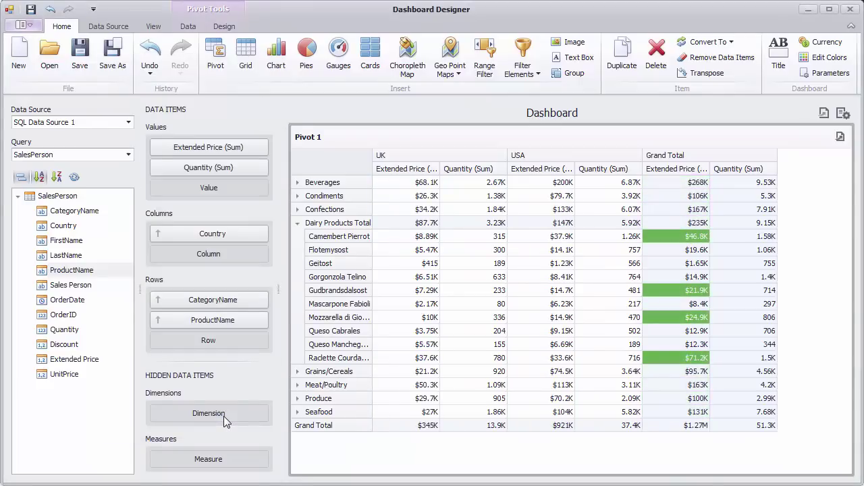
click(263, 148)
mouse_move(348, 299)
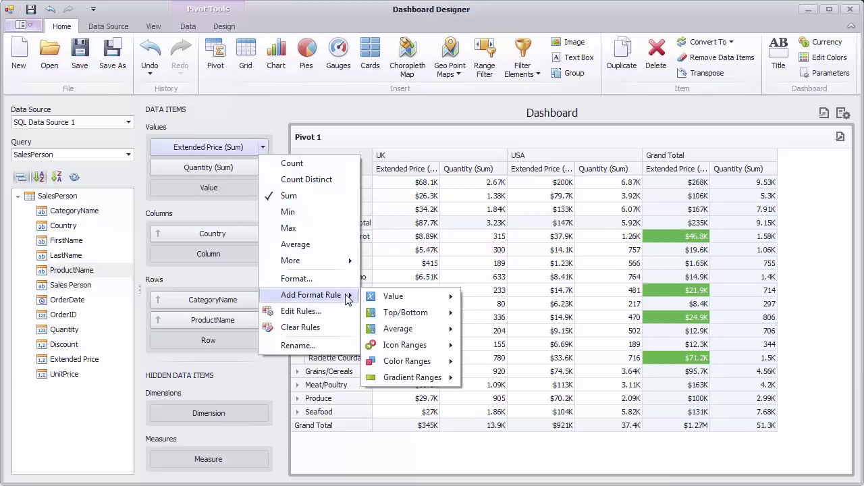
mouse_move(429, 314)
click(525, 319)
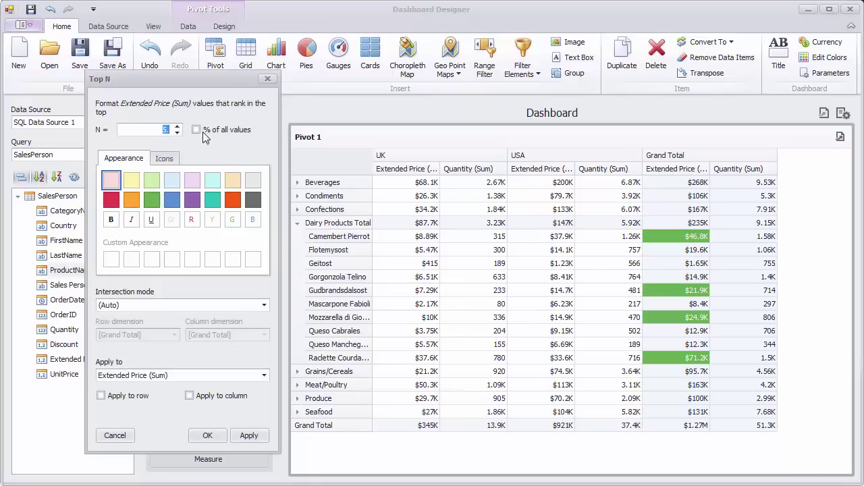
text(3)
click(164, 158)
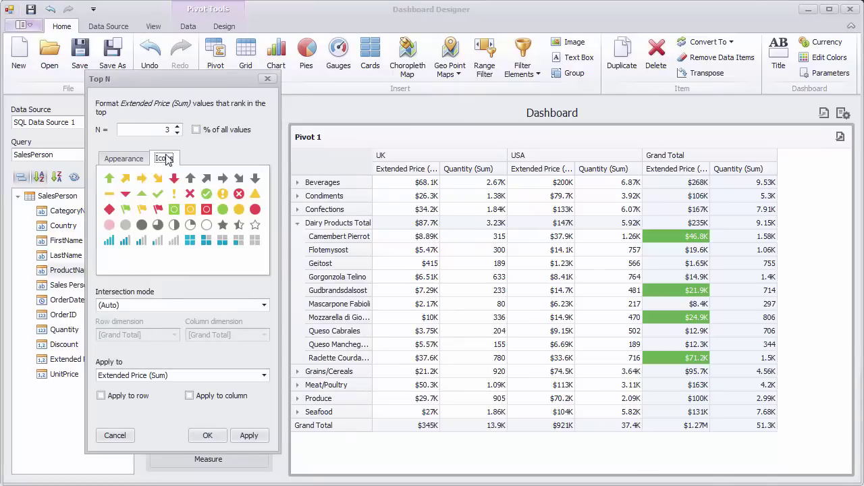
click(206, 195)
Target CategoryName rows in the Grand Total column, show icons on CategoryName cells, and apply
click(238, 305)
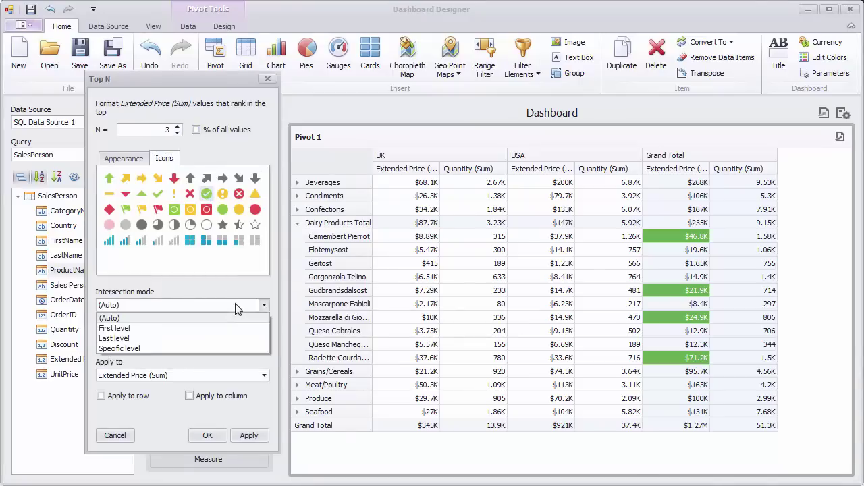
click(233, 346)
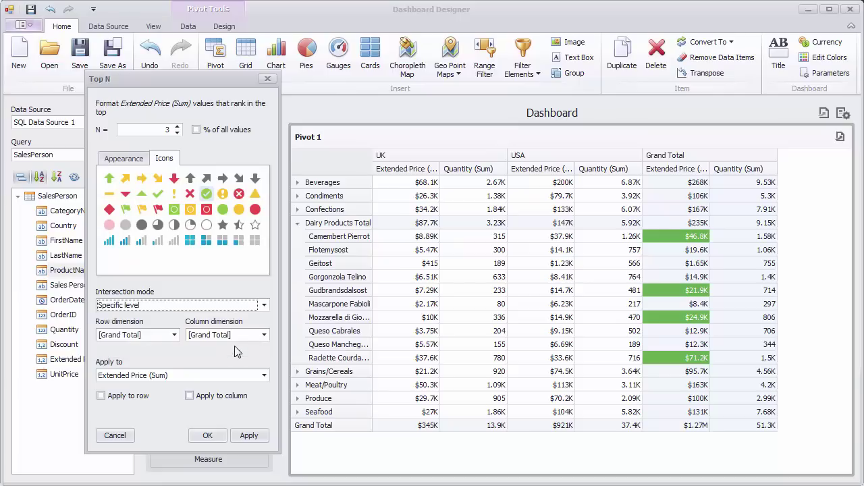
click(174, 335)
click(164, 358)
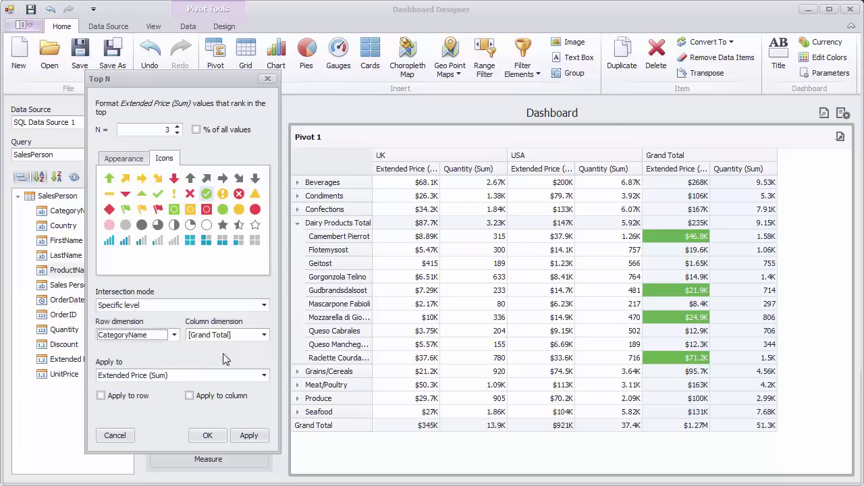
click(264, 335)
click(264, 335)
click(264, 375)
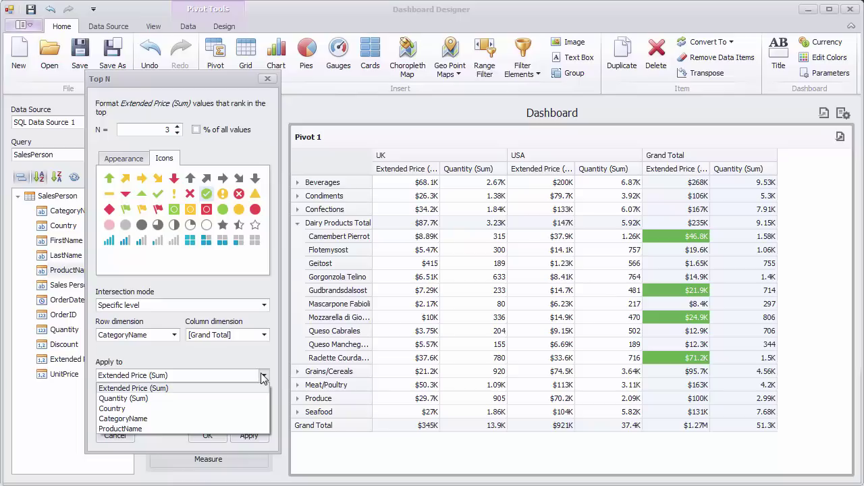
click(245, 418)
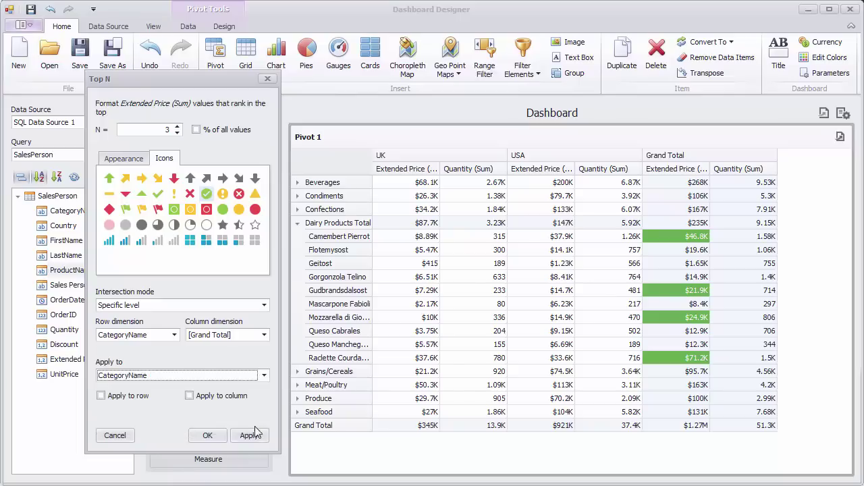
click(262, 436)
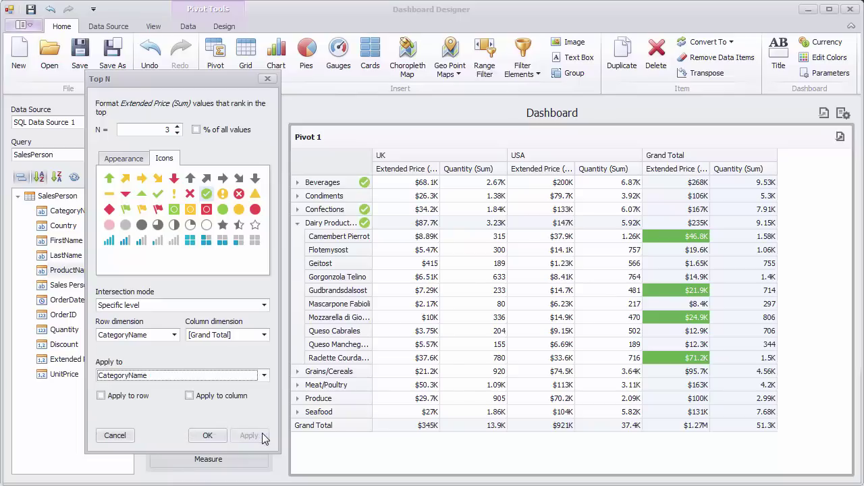
Confirm the Top 3 check-icon rule, keeping checks on Beverages, Confections and Dairy Products
click(218, 436)
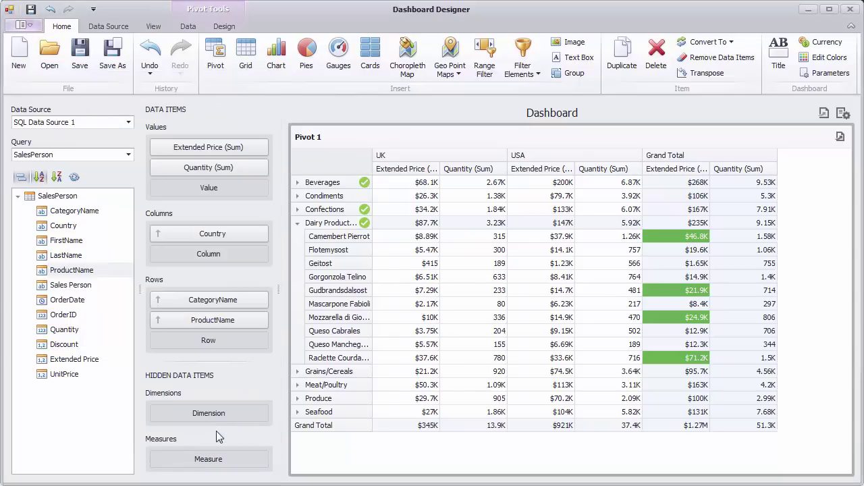